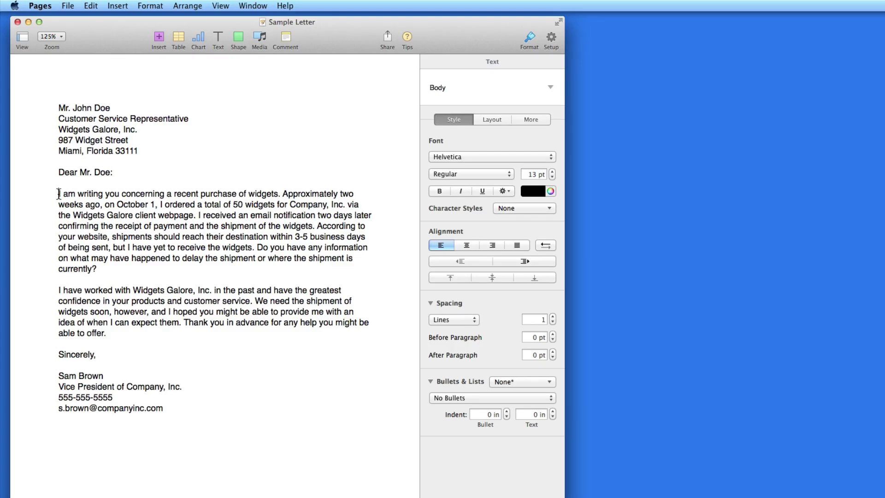
Create a new document from the Term Paper template and inspect its subheading's paragraph style.
{"action": "key", "text": "super+n"}
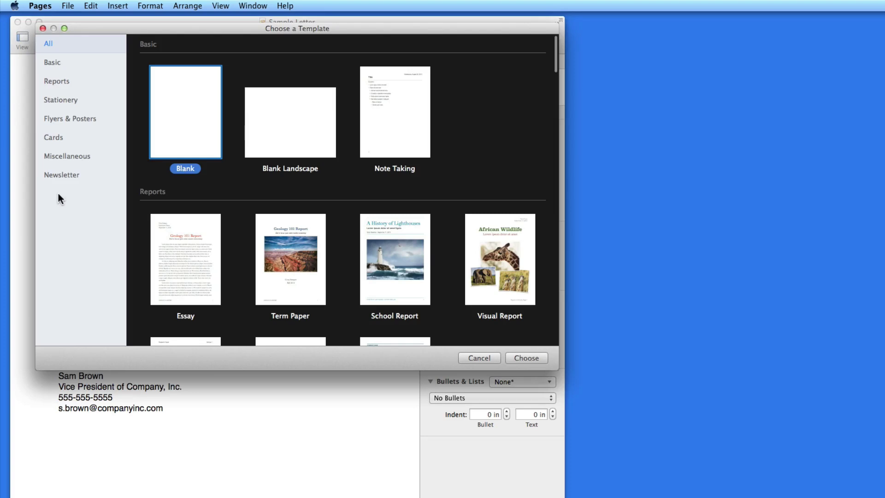
{"action": "double_click", "coordinate": [291, 265]}
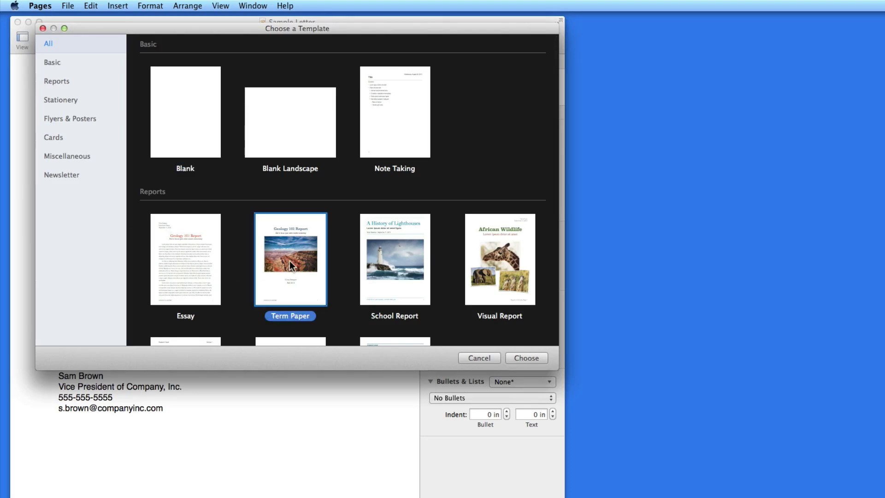
{"action": "left_click", "coordinate": [186, 183]}
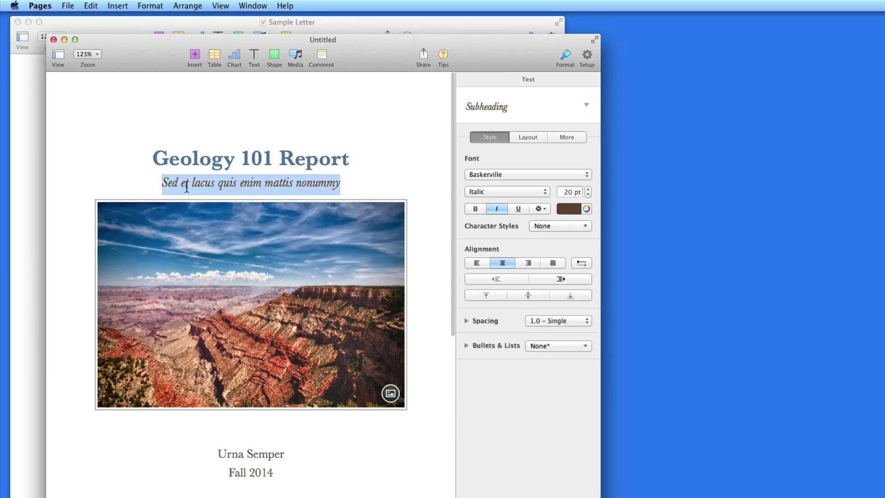
{"action": "left_click", "coordinate": [569, 103]}
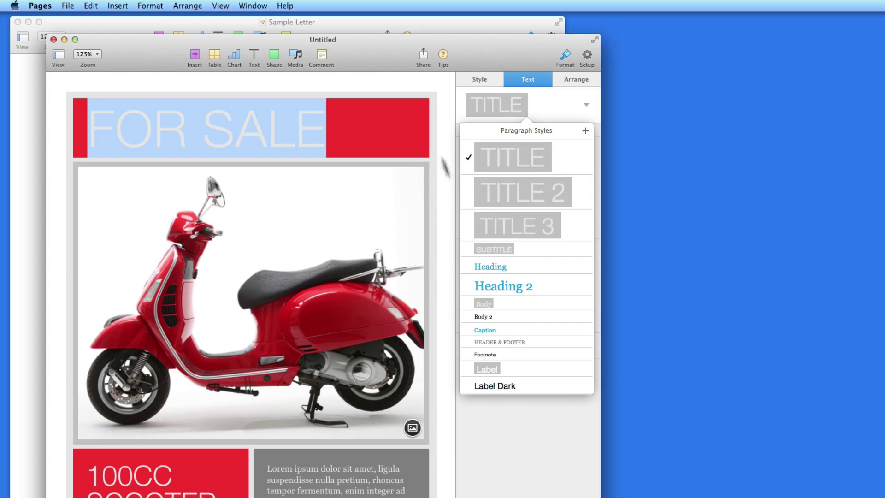
{"action": "left_click", "coordinate": [421, 75]}
Close the sample flyer and start a new document from the Modern Report template.
{"action": "left_click", "coordinate": [54, 39]}
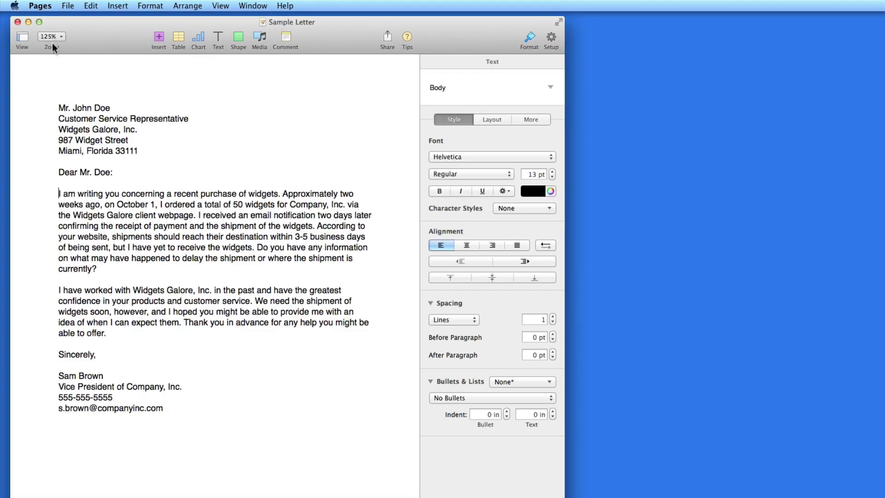
{"action": "key", "text": "super+n"}
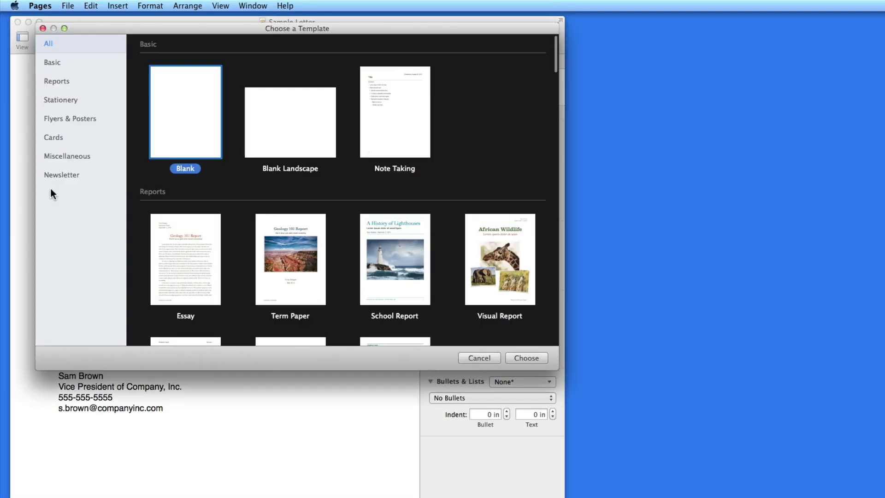
{"action": "scroll", "coordinate": [261, 259], "scroll_direction": "down", "scroll_amount": 5}
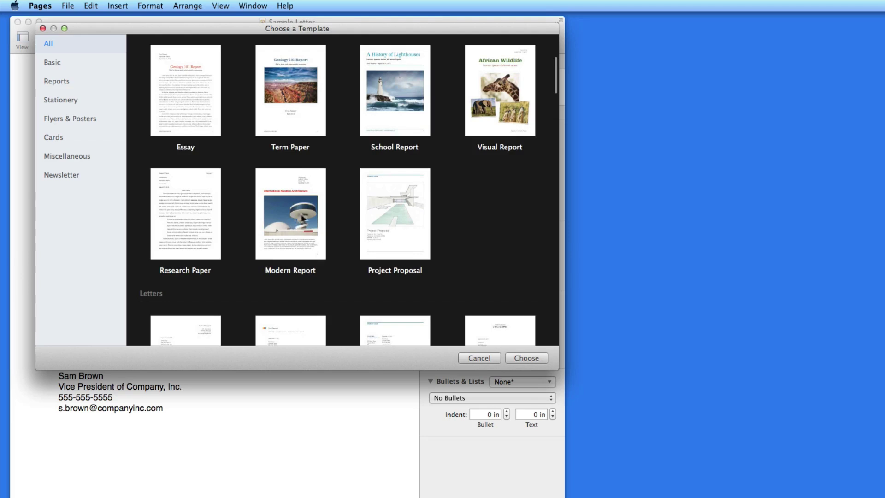
{"action": "double_click", "coordinate": [305, 212]}
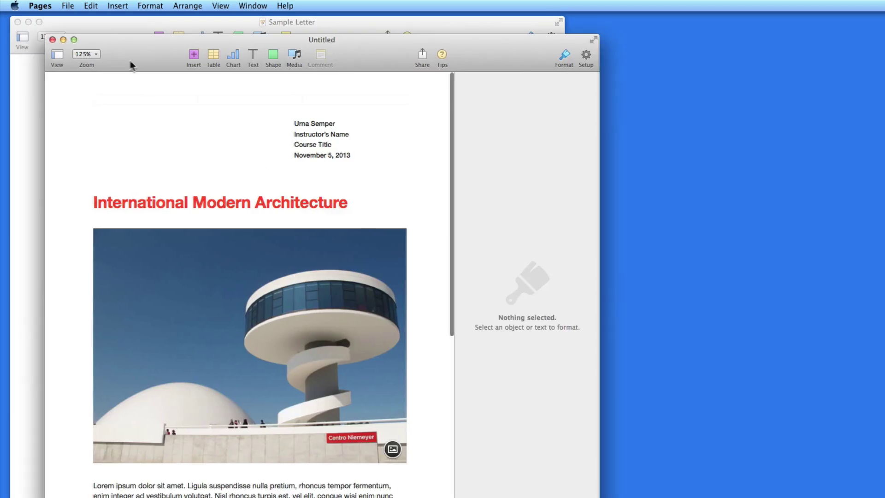
{"action": "left_click_drag", "start_coordinate": [132, 63], "coordinate": [119, 63]}
Try the Heading style on 'International Modern Architecture', then restore the red Title style.
{"action": "left_click", "coordinate": [85, 205]}
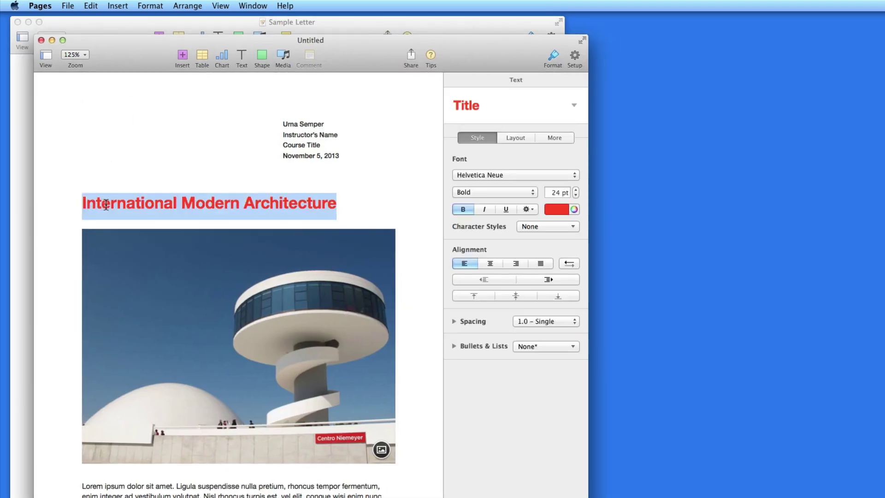
{"action": "left_click", "coordinate": [566, 105]}
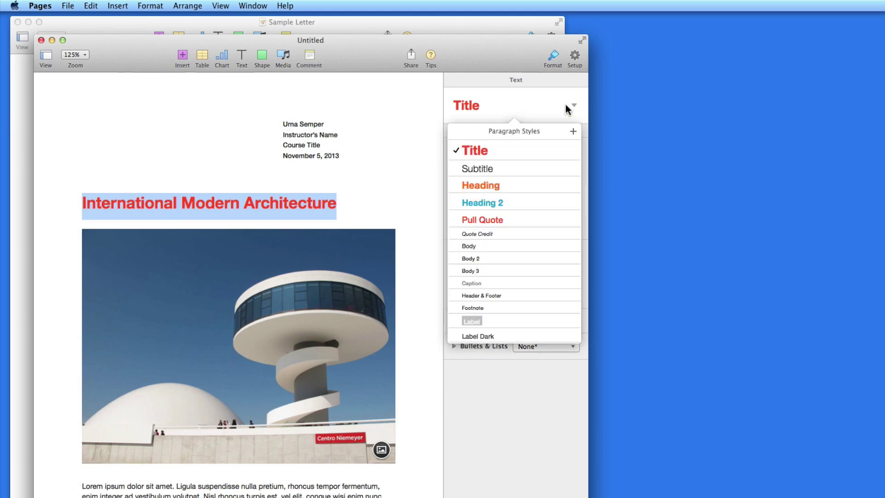
{"action": "left_click", "coordinate": [507, 186]}
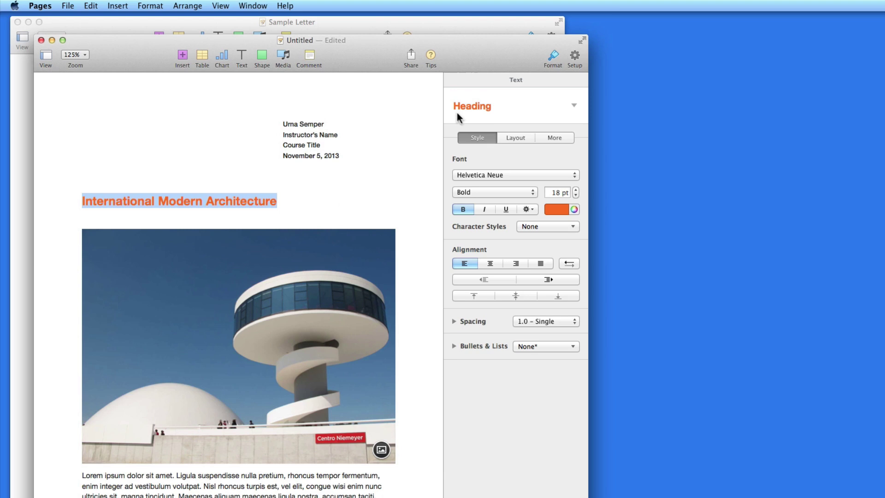
{"action": "left_click", "coordinate": [518, 106]}
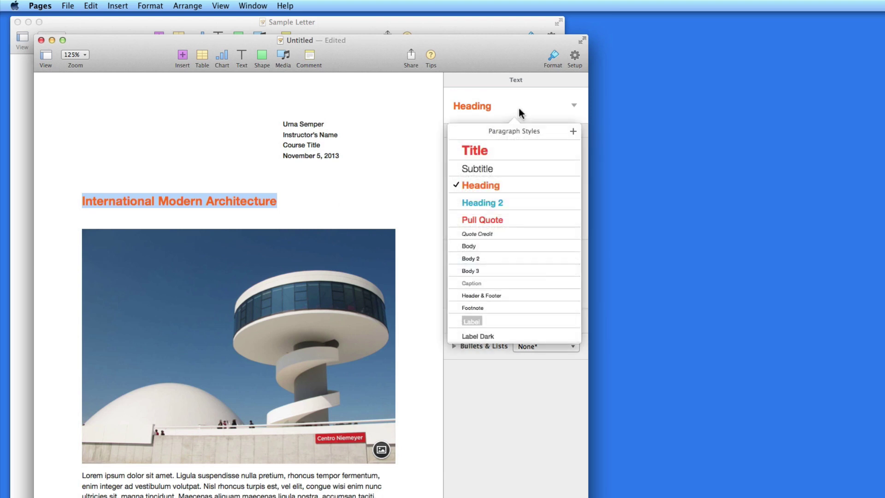
{"action": "left_click", "coordinate": [492, 146]}
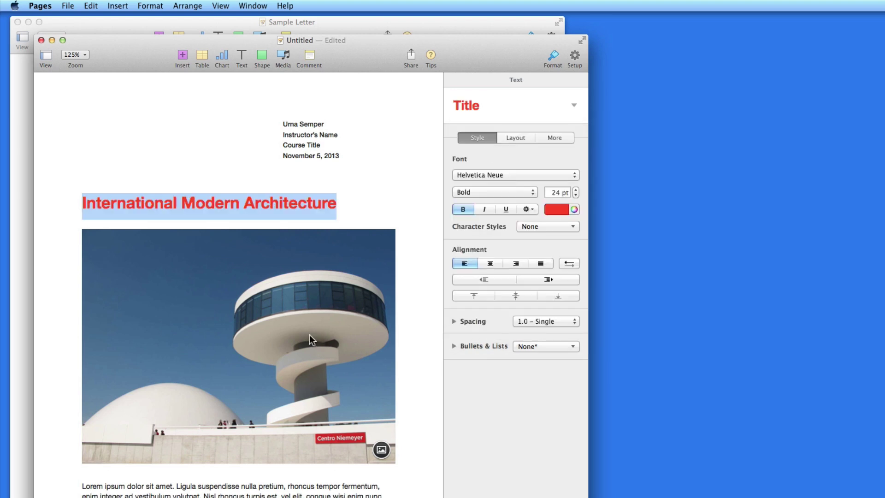
Apply Body 2 to the Modern Report's Lorem ipsum paragraph, then return to the Sample Letter.
{"action": "triple_click", "coordinate": [231, 486]}
{"action": "scroll", "coordinate": [262, 285], "scroll_direction": "down", "scroll_amount": 8}
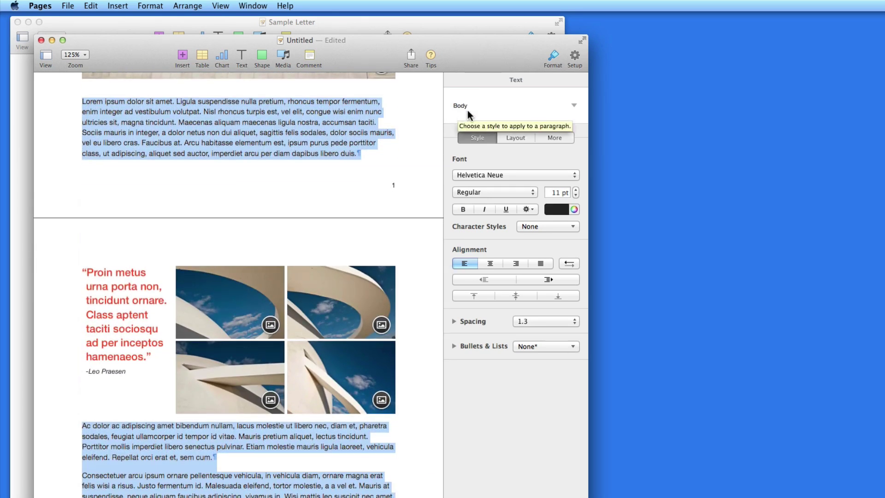
{"action": "left_click", "coordinate": [523, 111]}
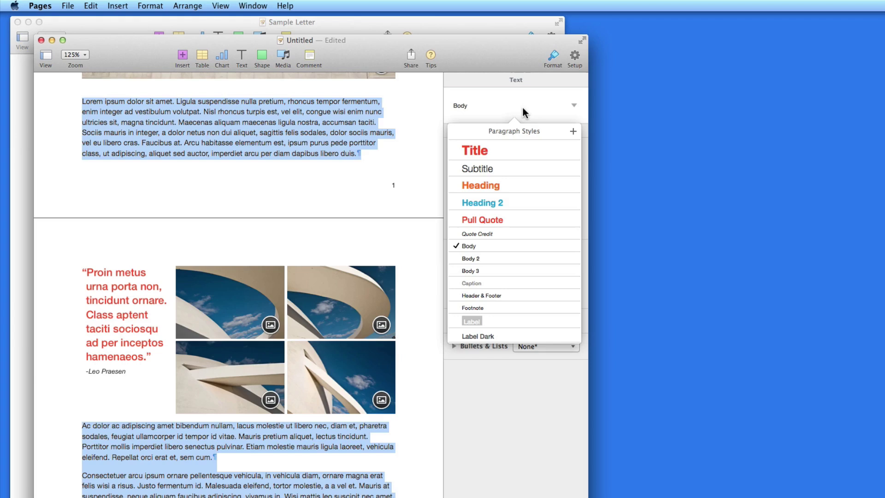
{"action": "left_click", "coordinate": [484, 258]}
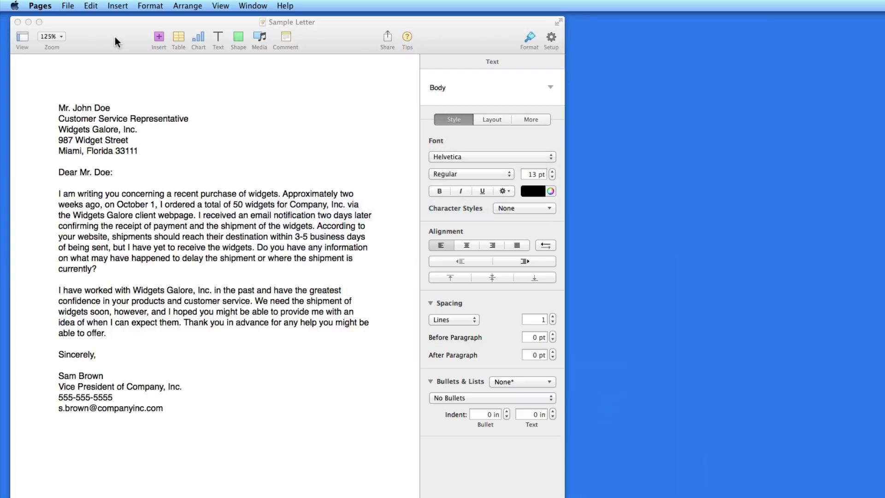
{"action": "left_click", "coordinate": [114, 37]}
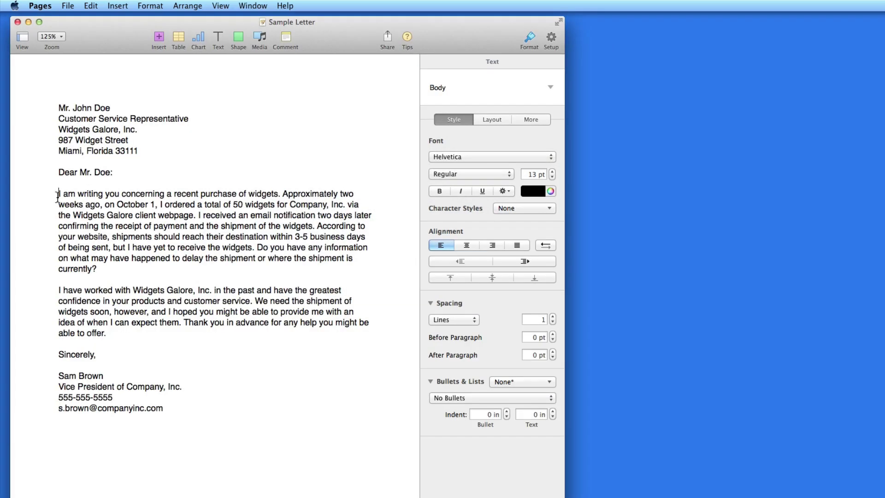
Make the letter's two body paragraphs Helvetica Bold 14 pt in steel blue.
{"action": "left_click", "coordinate": [477, 93]}
{"action": "left_click", "coordinate": [476, 88]}
{"action": "left_click_drag", "start_coordinate": [59, 194], "coordinate": [192, 340]}
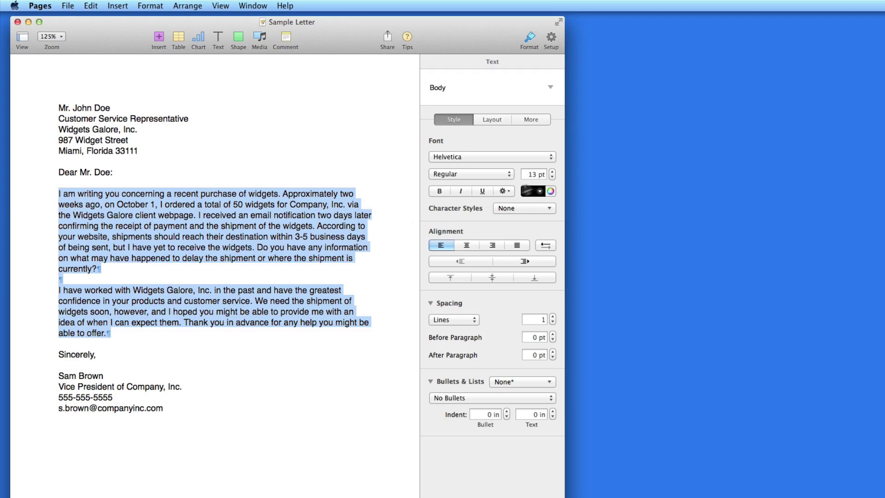
{"action": "left_click", "coordinate": [552, 171]}
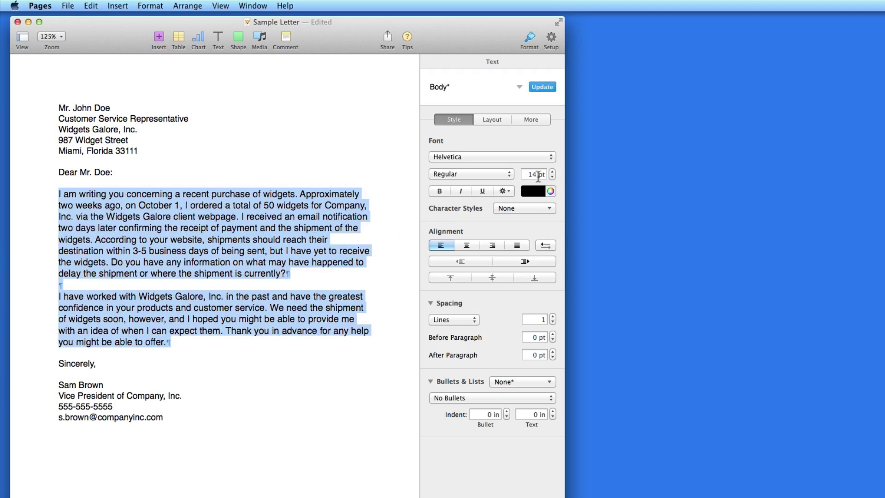
{"action": "left_click", "coordinate": [461, 172]}
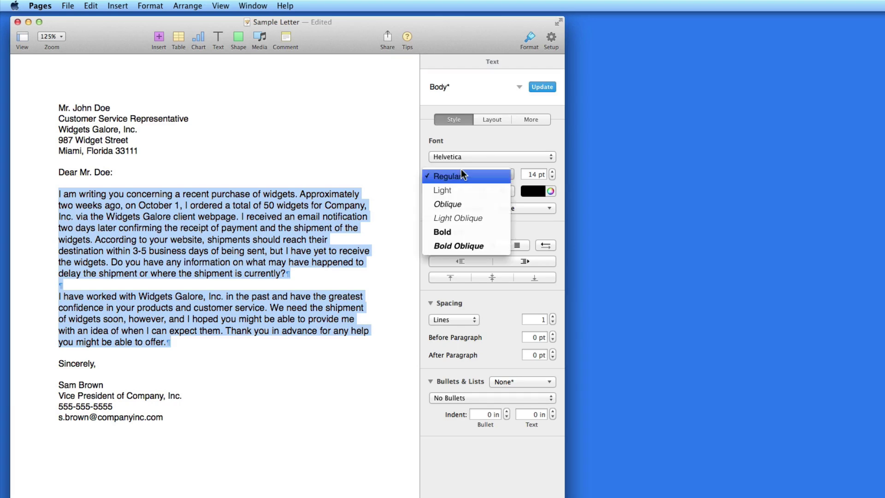
{"action": "left_click", "coordinate": [453, 226]}
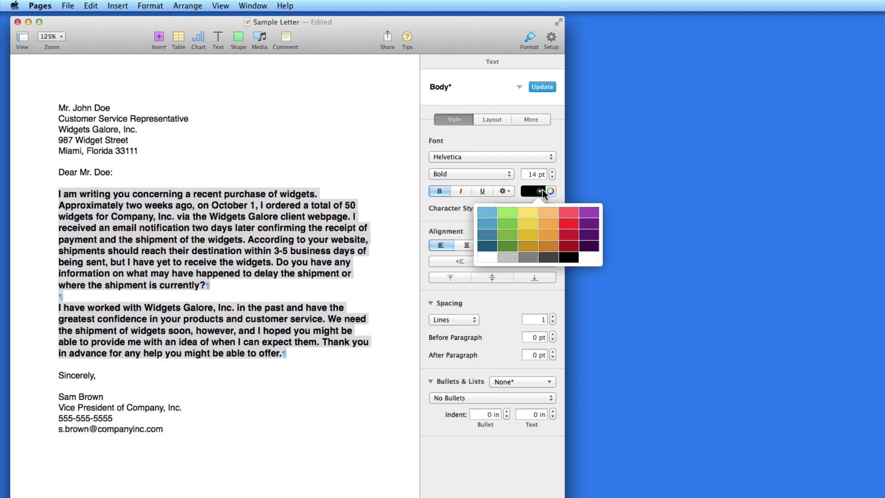
{"action": "left_click", "coordinate": [542, 190]}
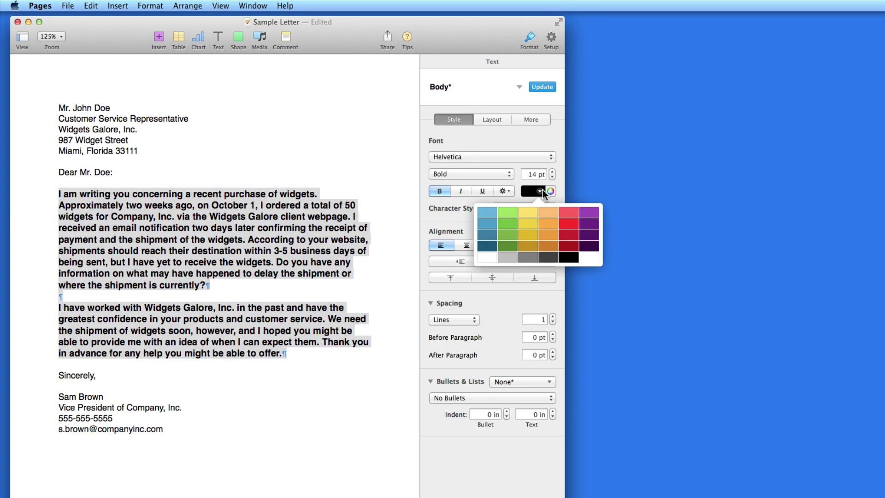
{"action": "left_click", "coordinate": [486, 234]}
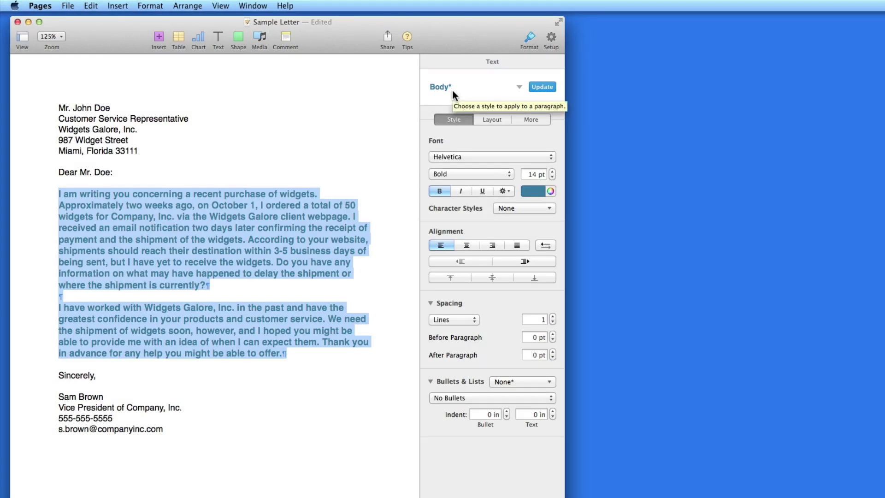
Revert the body paragraphs to plain Body, then reapply 14 pt bold blue formatting.
{"action": "left_click", "coordinate": [453, 91]}
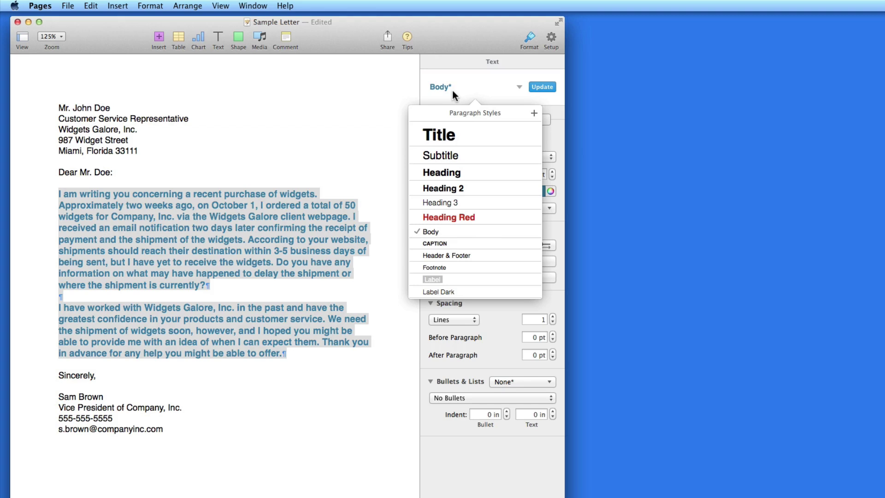
{"action": "left_click", "coordinate": [438, 231]}
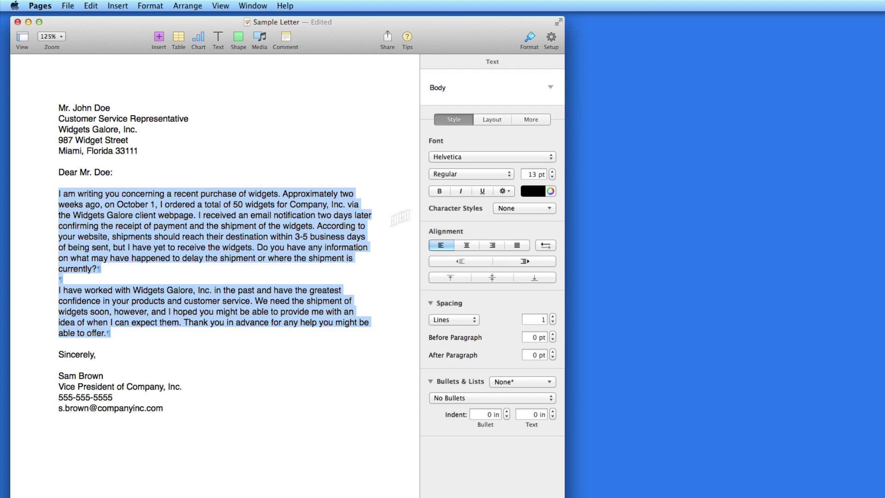
{"action": "left_click", "coordinate": [552, 172]}
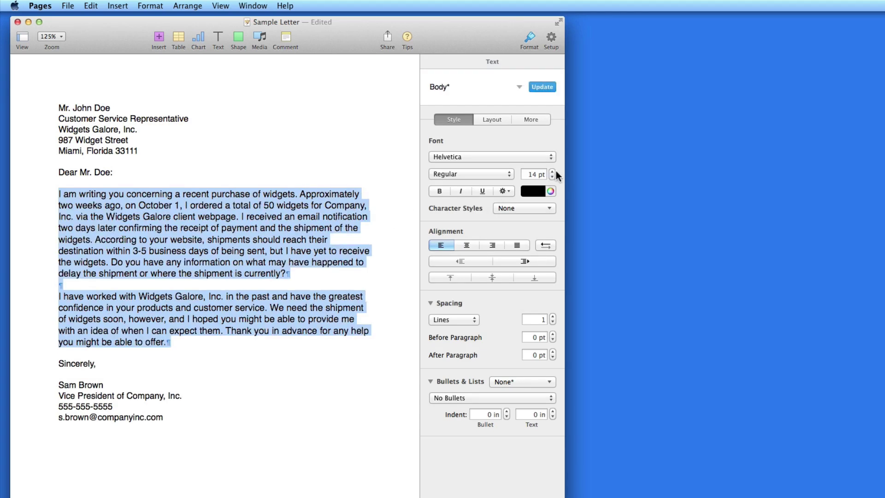
{"action": "left_click", "coordinate": [456, 177]}
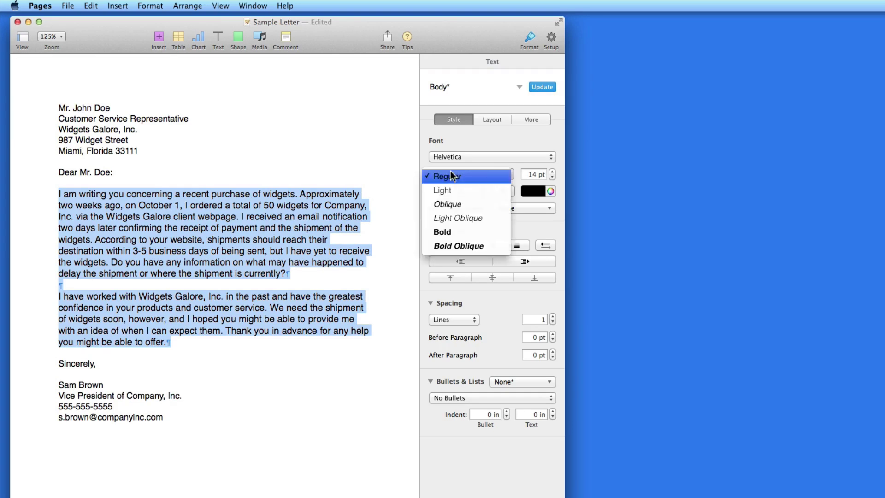
{"action": "left_click", "coordinate": [449, 231]}
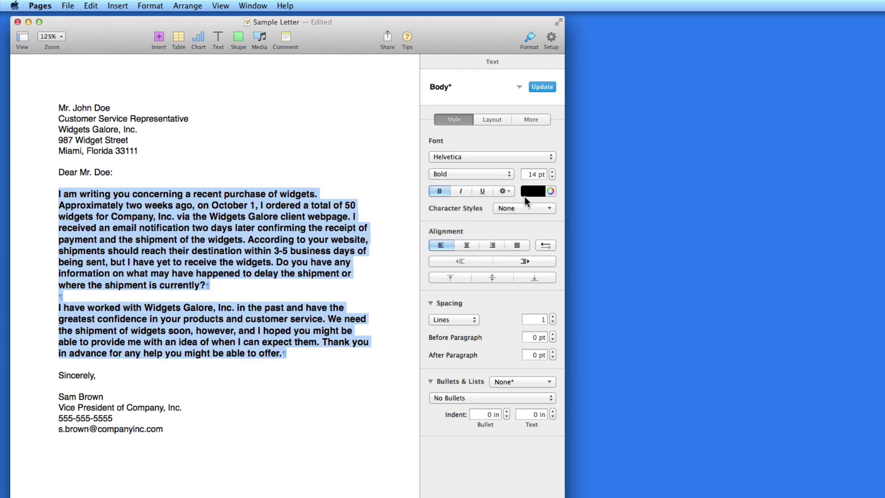
{"action": "left_click", "coordinate": [538, 192]}
{"action": "left_click", "coordinate": [495, 231]}
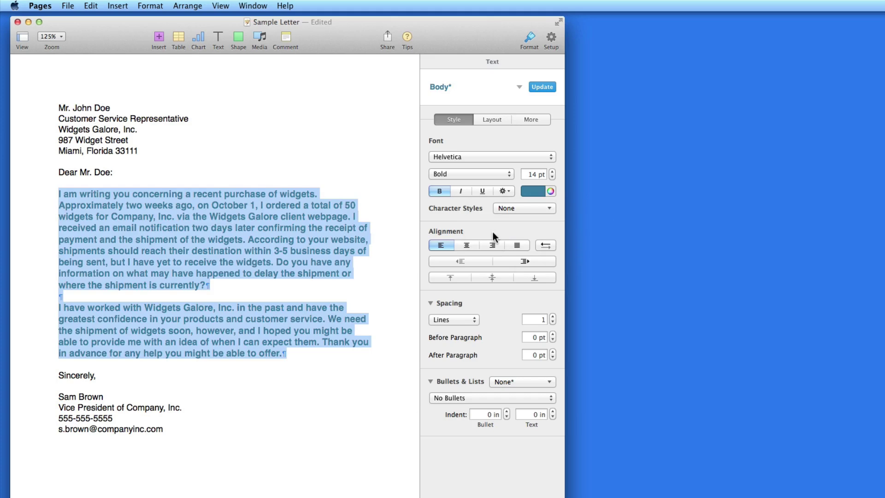
Update the Body style with the bold blue look, review the letter, then undo the update.
{"action": "left_click", "coordinate": [539, 88]}
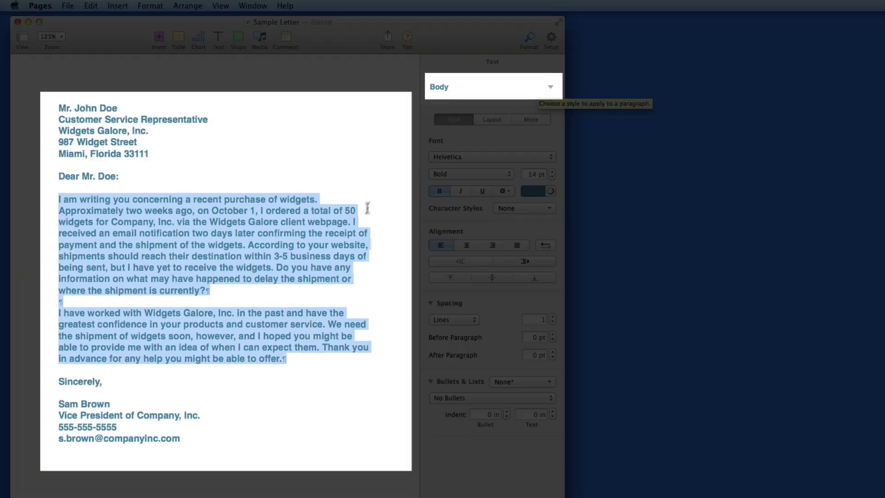
{"action": "left_click", "coordinate": [362, 216]}
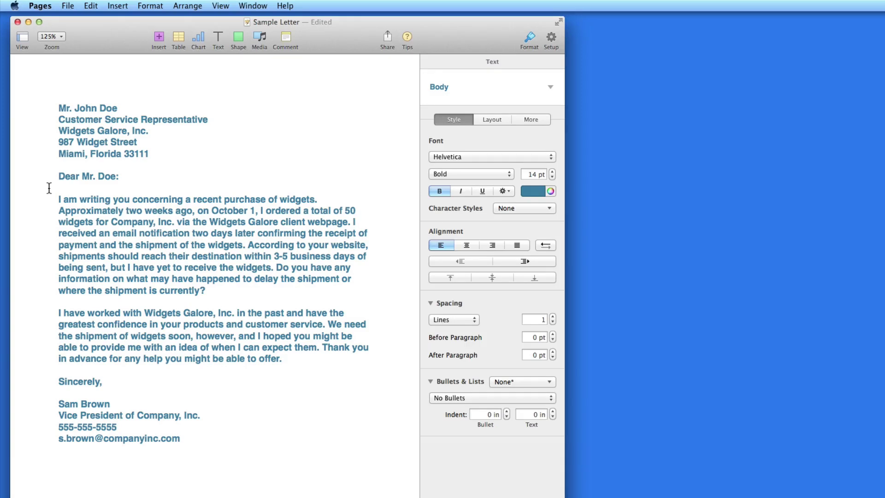
{"action": "key", "text": "super+z"}
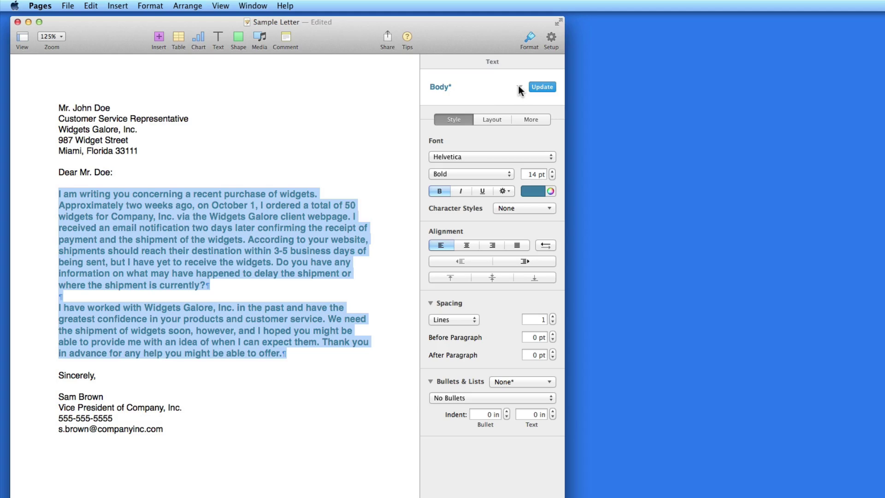
Create a paragraph style named 'Main Body' from the bold blue paragraphs' formatting.
{"action": "left_click", "coordinate": [519, 87]}
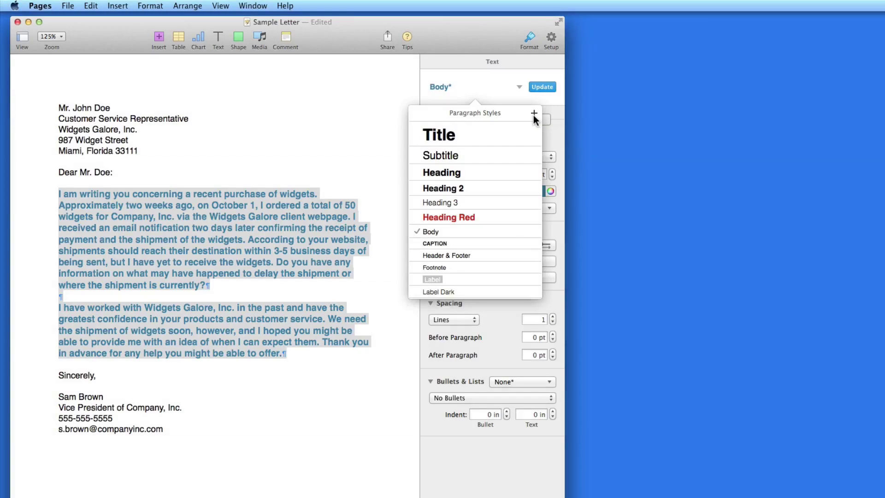
{"action": "left_click", "coordinate": [534, 114]}
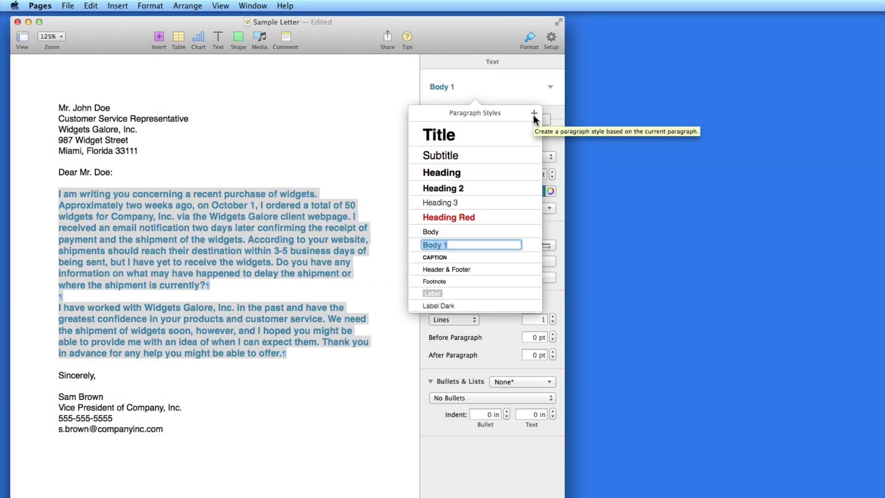
{"action": "type", "text": "Main "}
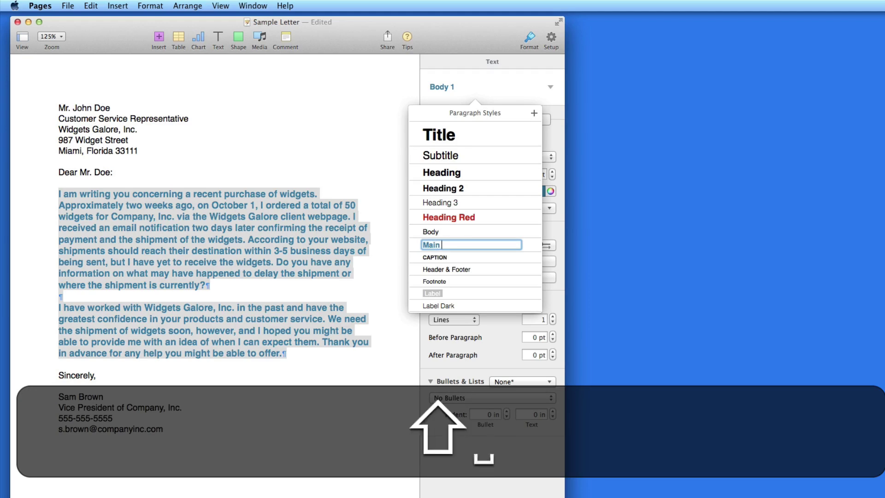
{"action": "type", "text": "Body"}
{"action": "key", "text": "Return"}
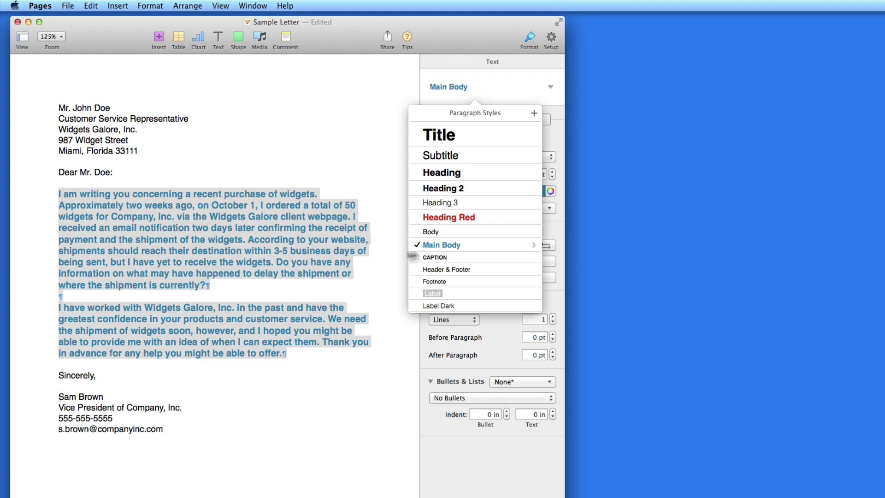
{"action": "left_click", "coordinate": [388, 255]}
{"action": "left_click", "coordinate": [386, 191]}
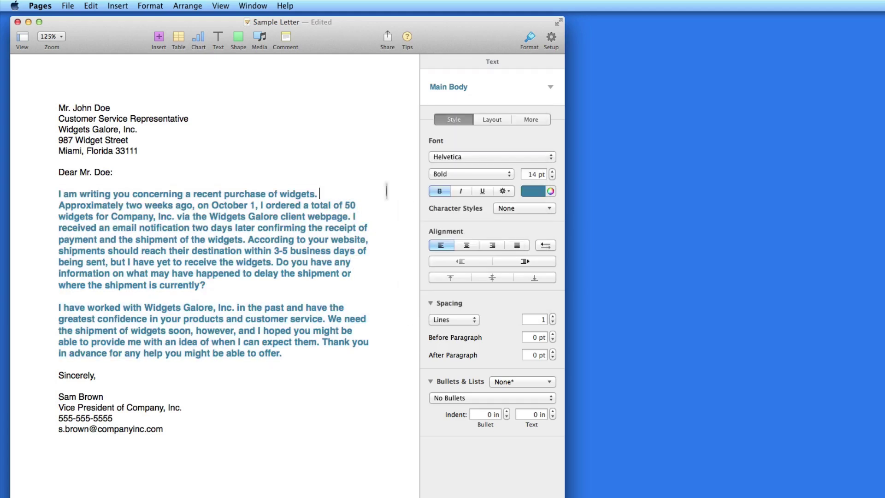
{"action": "left_click", "coordinate": [471, 91]}
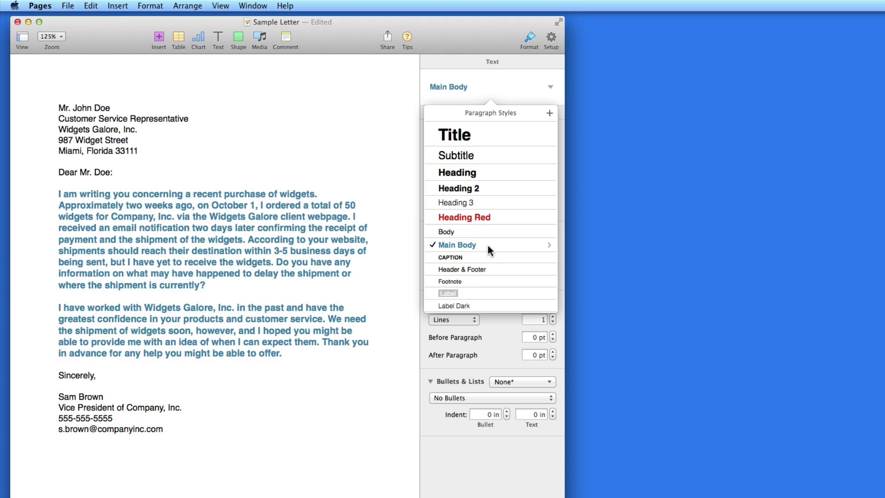
{"action": "left_click", "coordinate": [400, 256]}
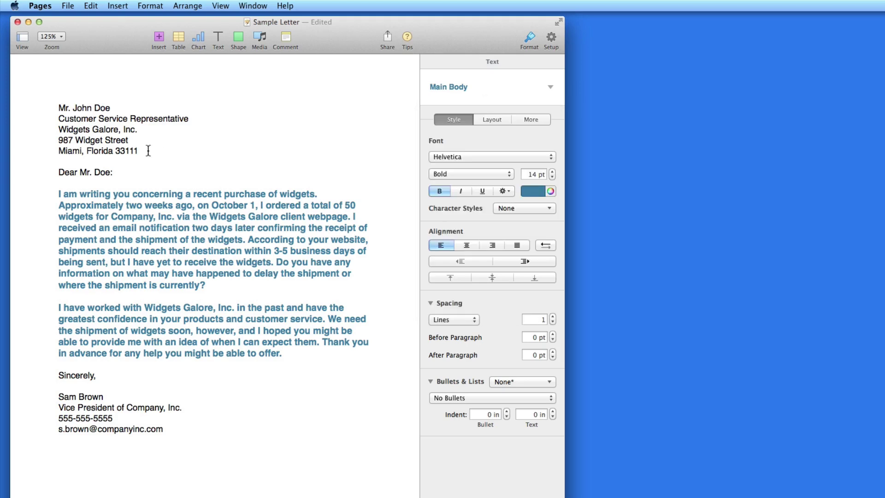
Make the recipient address Light weight, 12 pt, with 2.0 – Double line spacing.
{"action": "left_click_drag", "start_coordinate": [148, 150], "coordinate": [41, 107]}
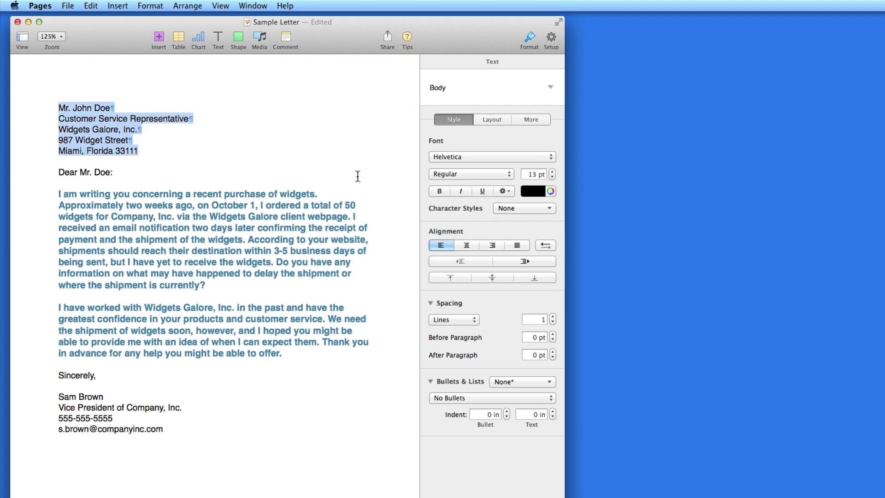
{"action": "left_click", "coordinate": [480, 174]}
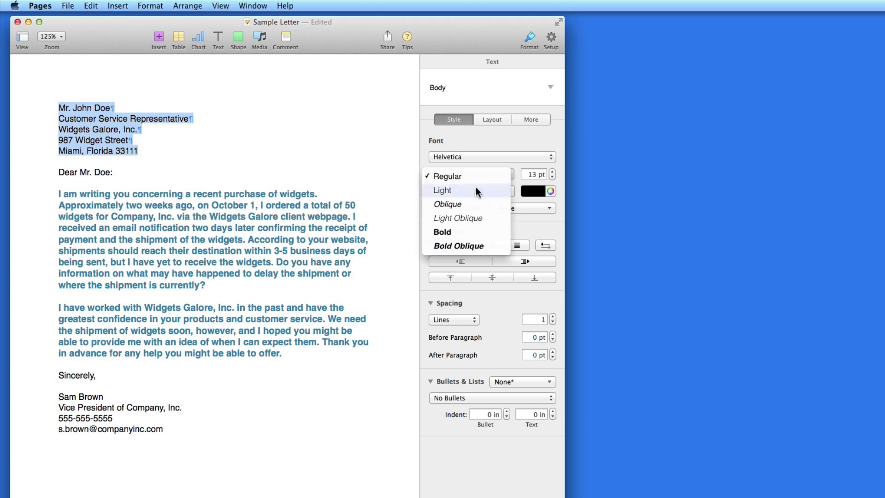
{"action": "left_click", "coordinate": [480, 190]}
{"action": "left_click", "coordinate": [552, 176]}
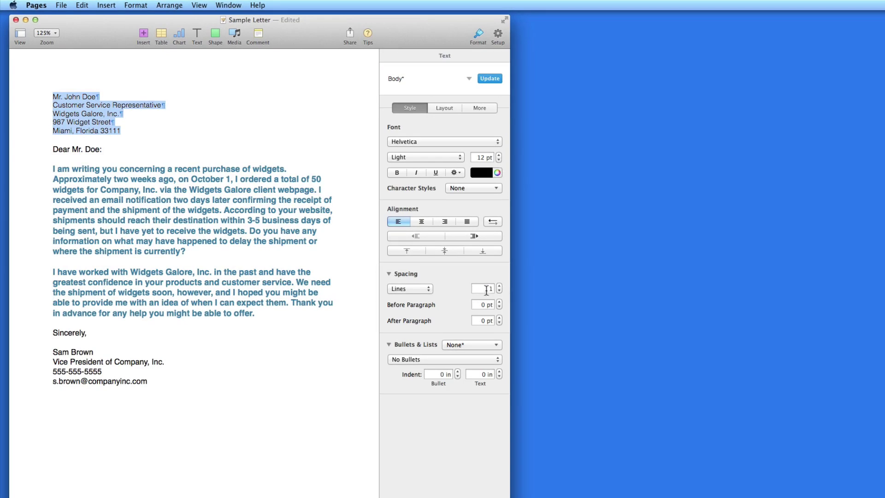
{"action": "left_click", "coordinate": [389, 274]}
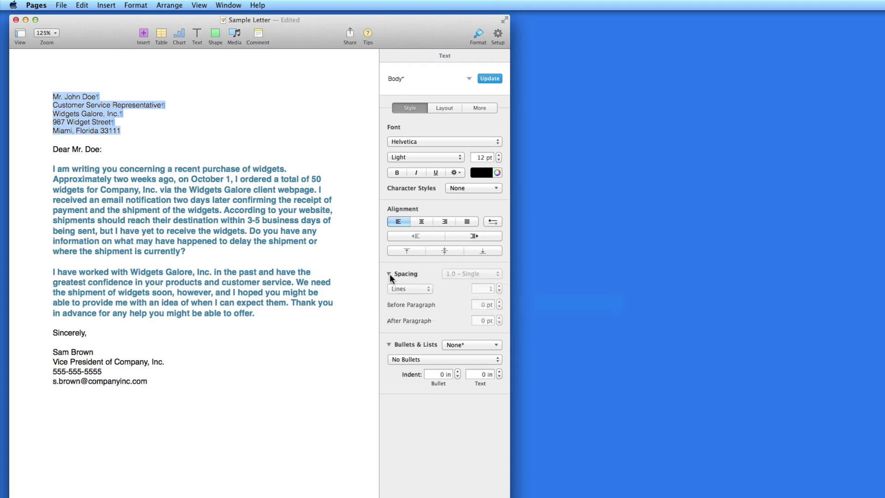
{"action": "left_click", "coordinate": [465, 275]}
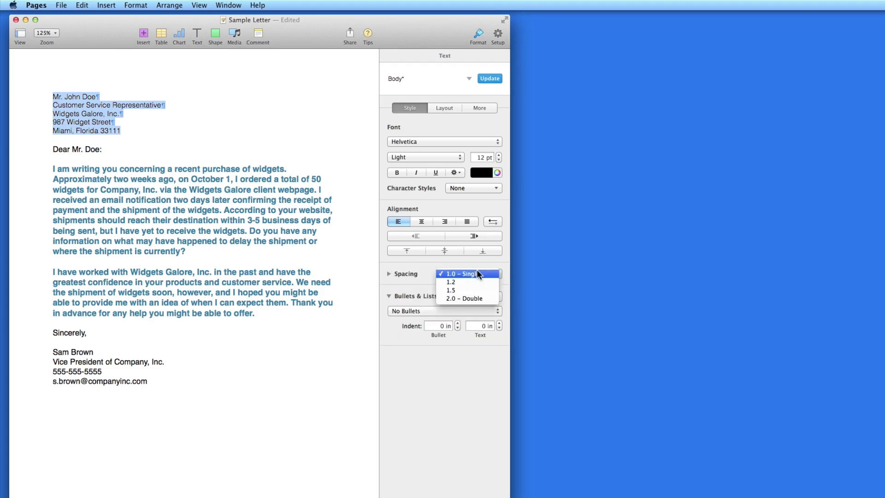
{"action": "left_click", "coordinate": [471, 298]}
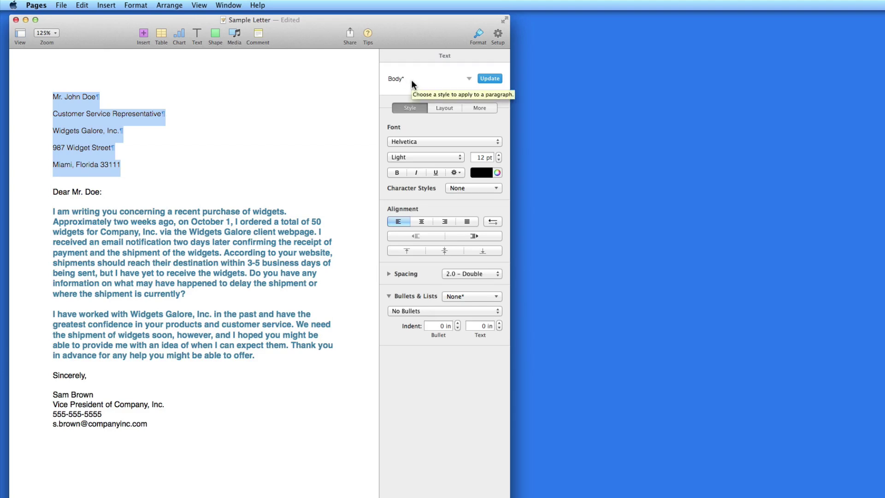
Redefine the Body style with the address's light 12 pt double-spaced formatting.
{"action": "left_click", "coordinate": [490, 79]}
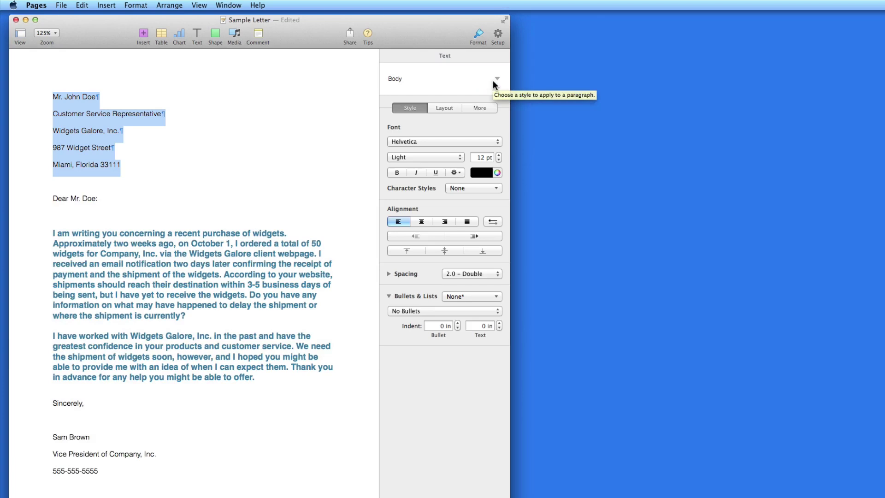
{"action": "left_click", "coordinate": [122, 200]}
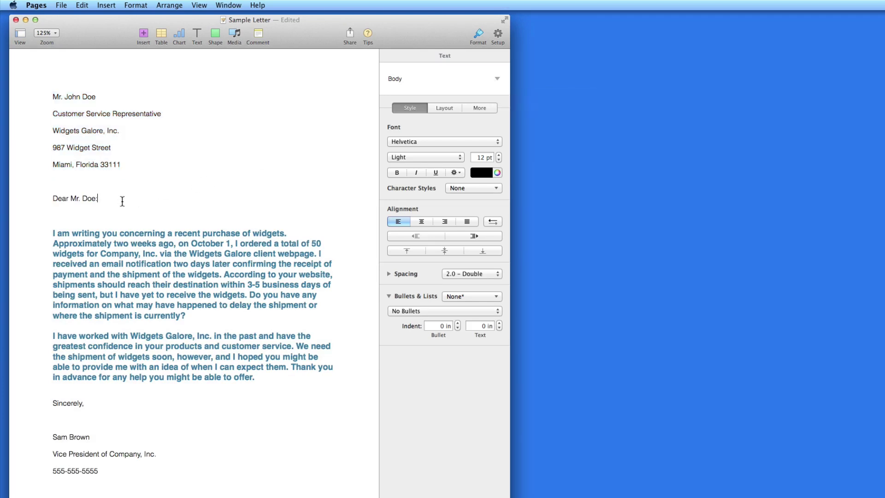
{"action": "left_click", "coordinate": [109, 471]}
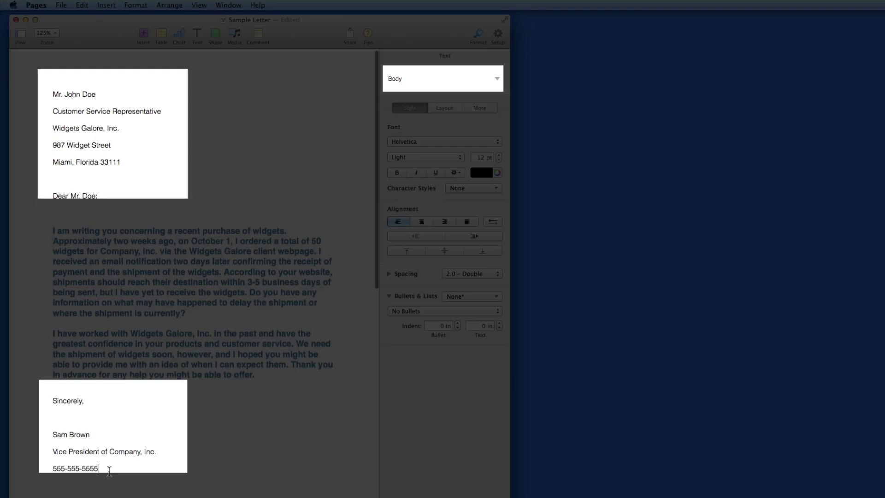
Rename the Body paragraph style to 'Address Heading'.
{"action": "left_click", "coordinate": [441, 78]}
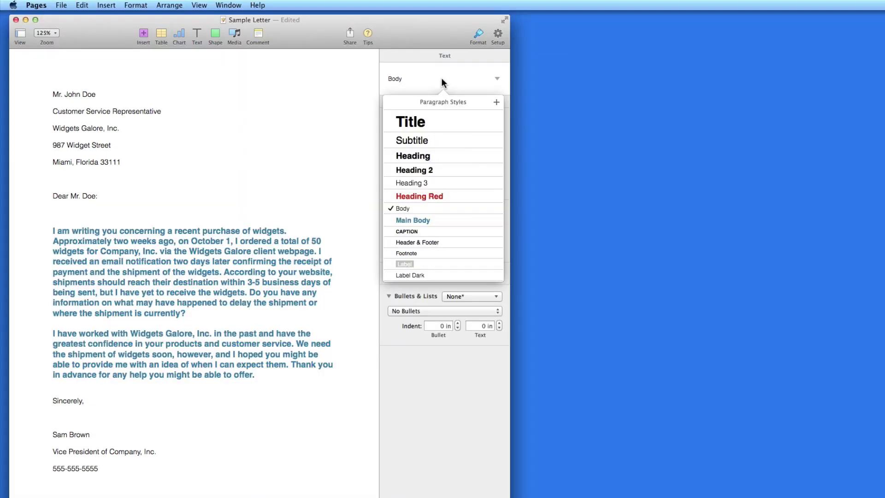
{"action": "left_click", "coordinate": [404, 208]}
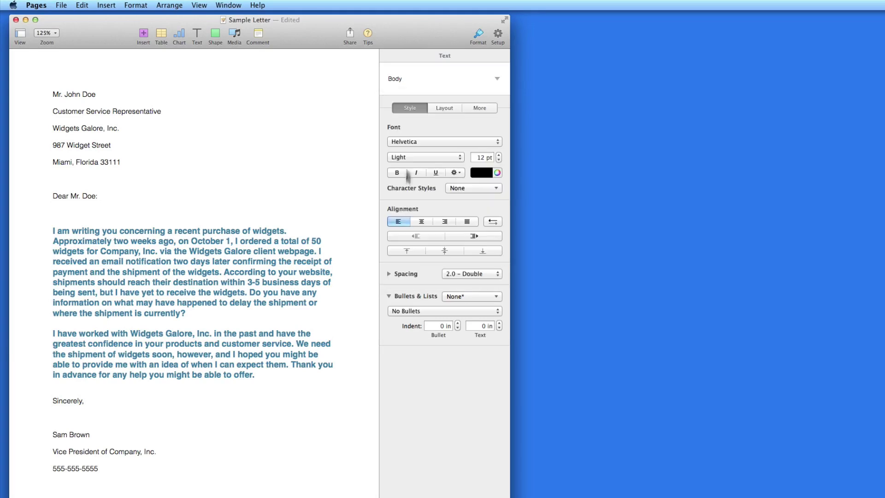
{"action": "left_click", "coordinate": [411, 75]}
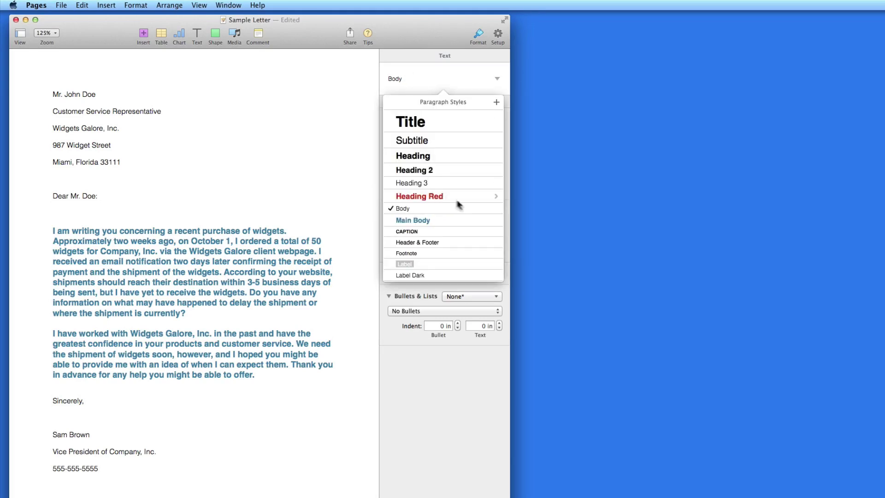
{"action": "left_click", "coordinate": [495, 209]}
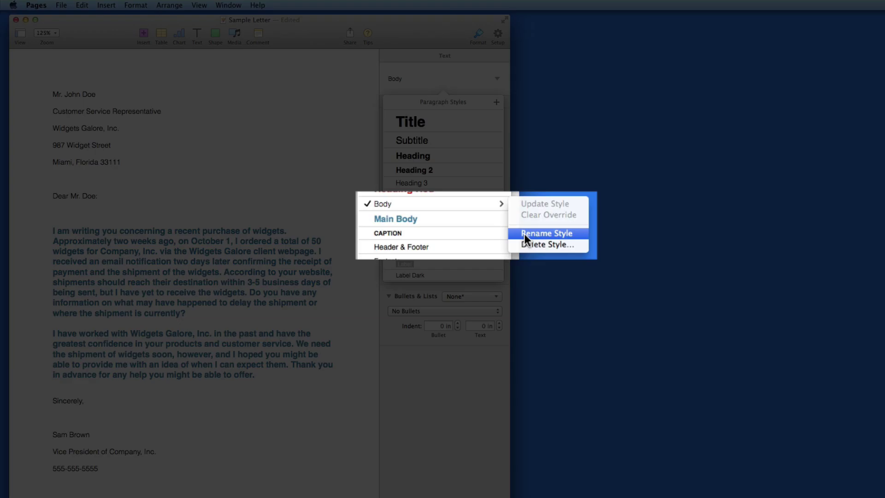
{"action": "left_click", "coordinate": [524, 234]}
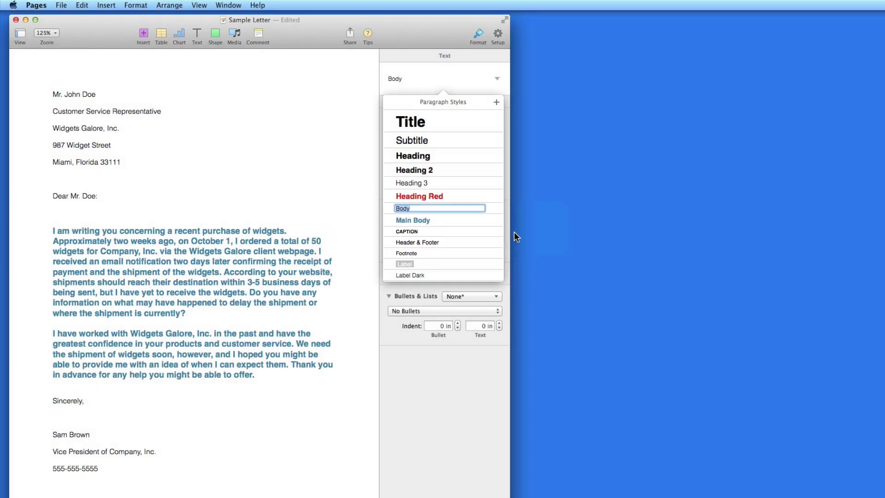
{"action": "type", "text": "Address Heading"}
{"action": "key", "text": "Return"}
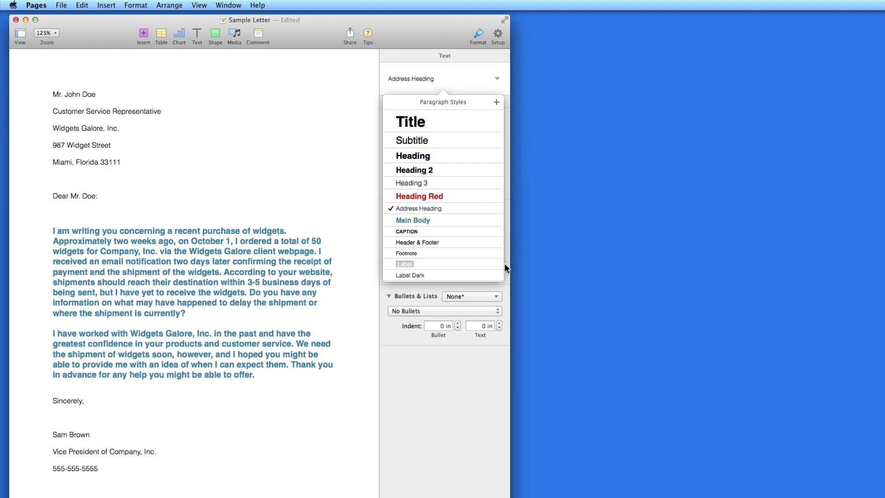
Delete the CAPTION paragraph style, choosing Address Heading as its replacement.
{"action": "left_click", "coordinate": [497, 231]}
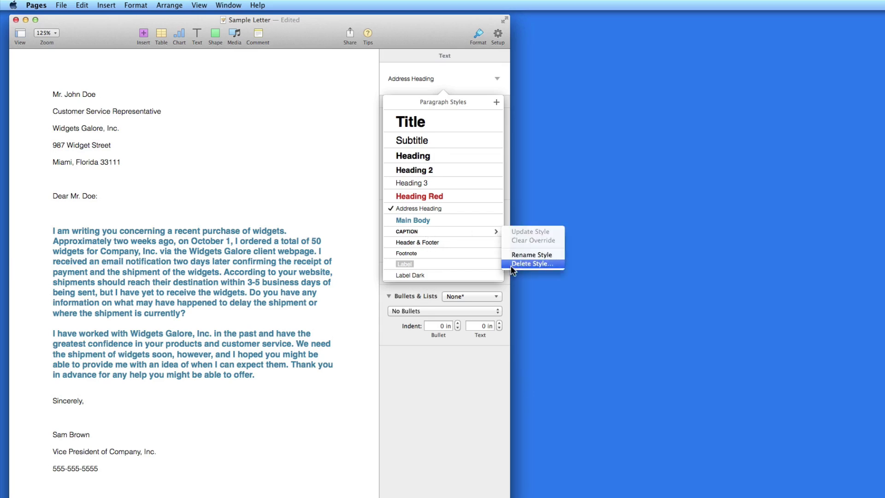
{"action": "left_click", "coordinate": [530, 263]}
{"action": "left_click", "coordinate": [226, 84]}
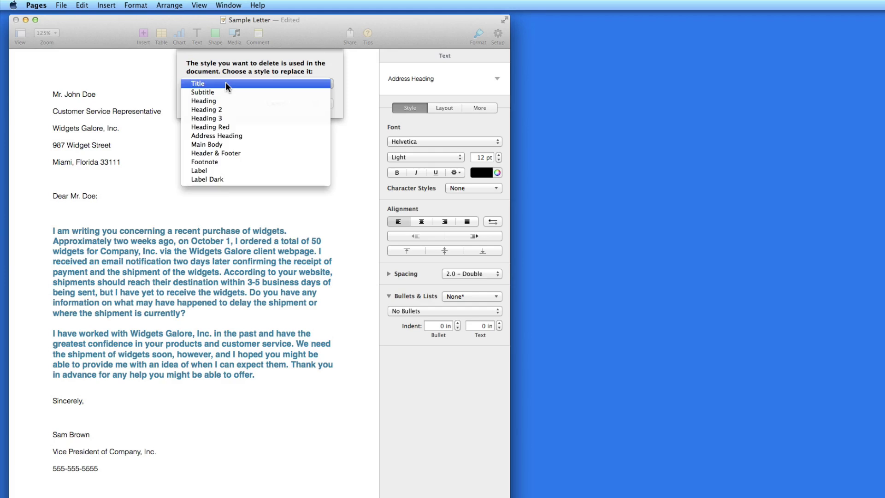
{"action": "left_click", "coordinate": [253, 136]}
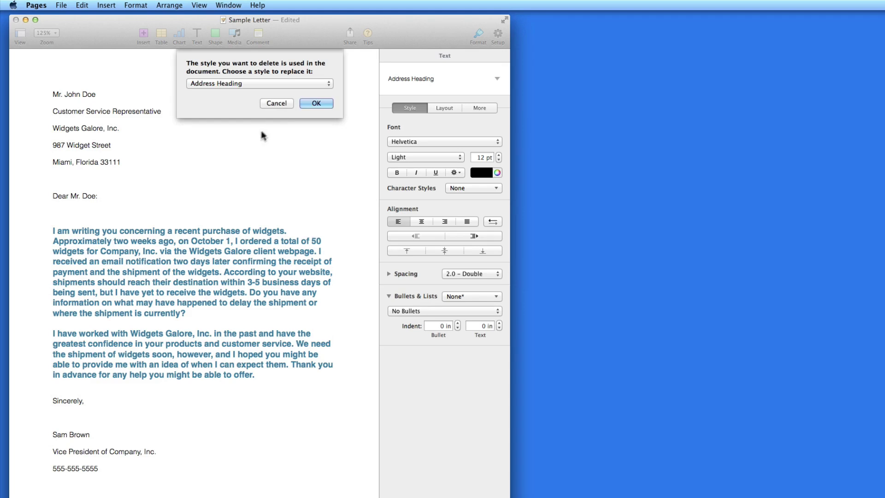
{"action": "left_click", "coordinate": [326, 103]}
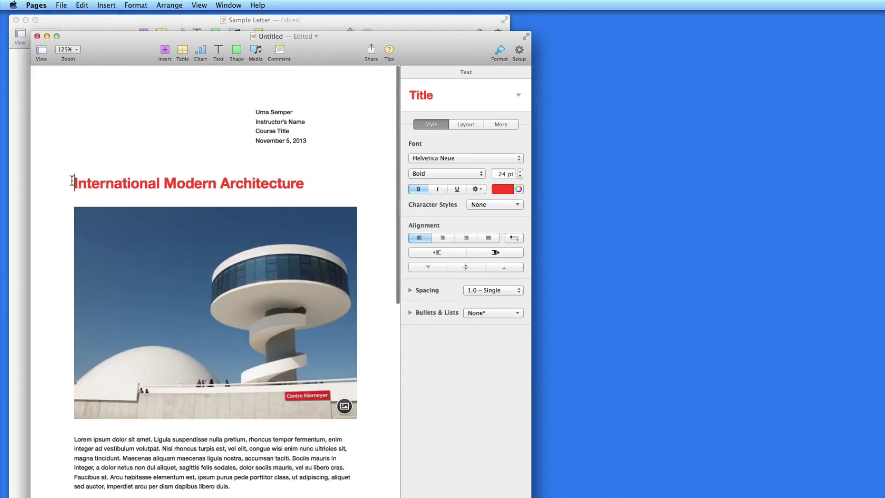
Copy the red bold formatting of the 'International Modern Architecture' title with Format > Copy Style.
{"action": "left_click_drag", "start_coordinate": [72, 180], "coordinate": [343, 175]}
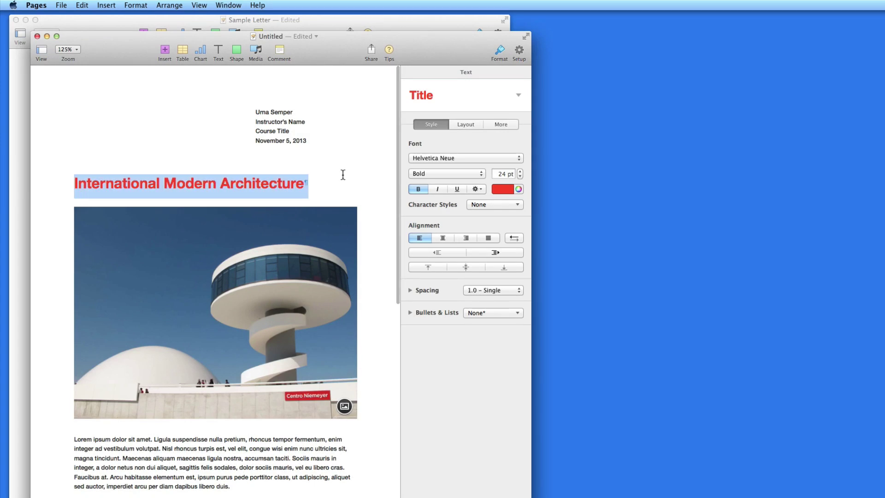
{"action": "left_click", "coordinate": [135, 5]}
{"action": "left_click", "coordinate": [134, 93]}
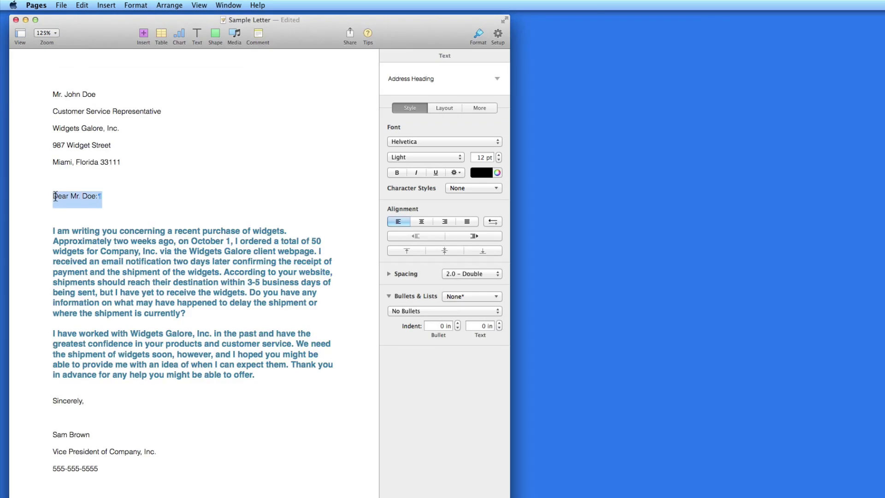
Paste the copied red bold 24 pt title style onto the letter's salutation.
{"action": "left_click", "coordinate": [138, 6]}
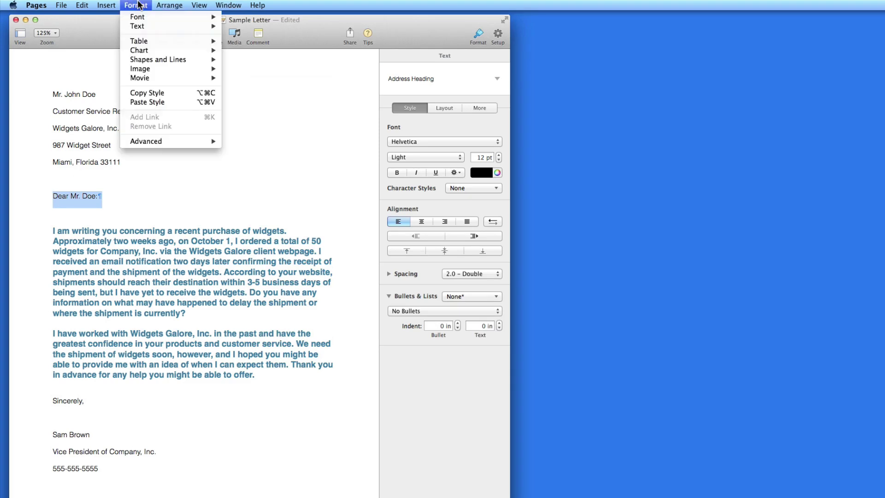
{"action": "left_click", "coordinate": [125, 102]}
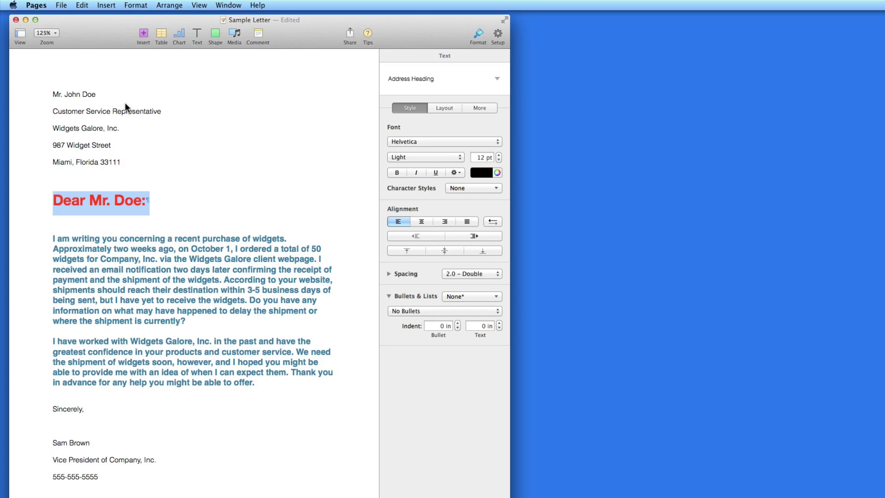
{"action": "left_click", "coordinate": [134, 200]}
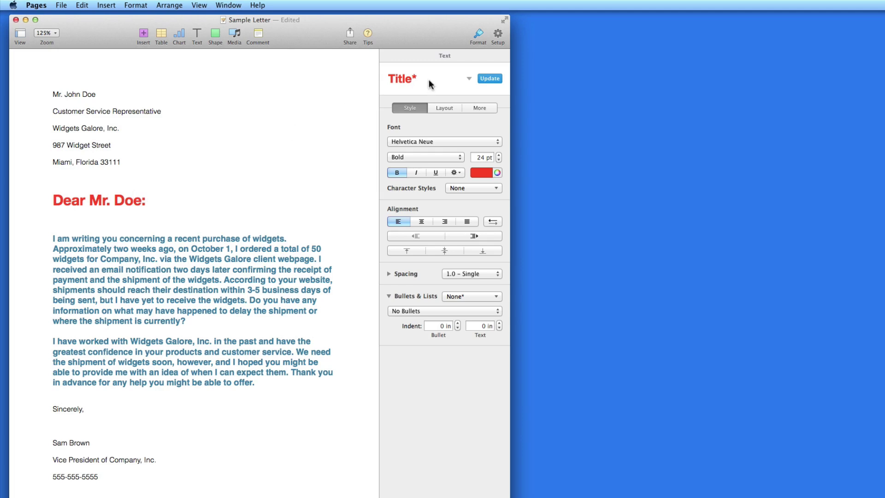
Add a paragraph style named 'New Title' from the salutation's red Helvetica Neue Bold 24 pt formatting.
{"action": "left_click", "coordinate": [462, 78]}
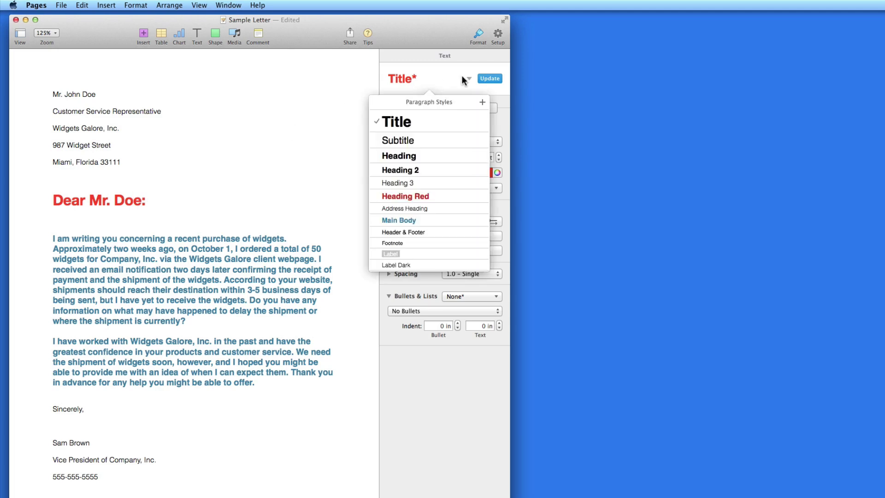
{"action": "left_click", "coordinate": [483, 102]}
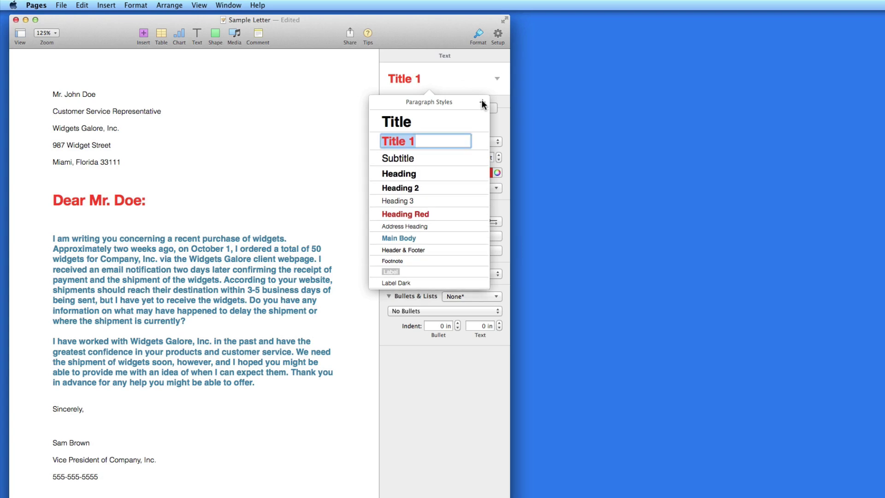
{"action": "type", "text": "New Title"}
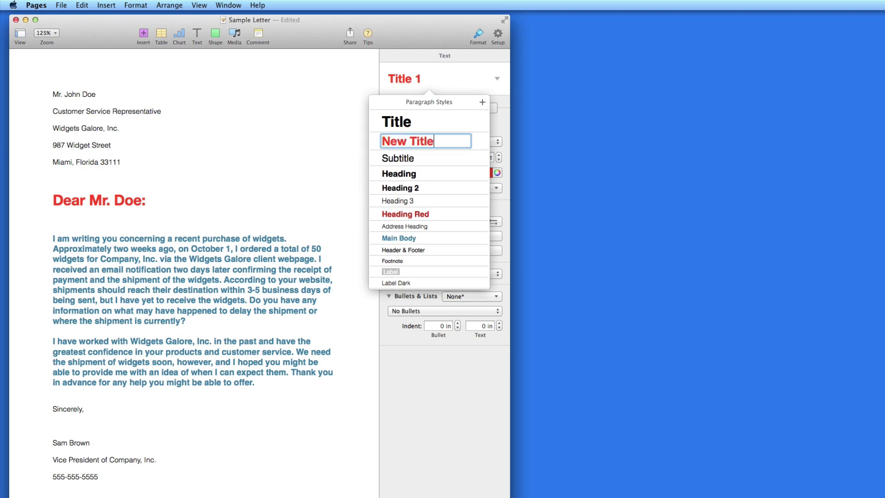
{"action": "key", "text": "Return"}
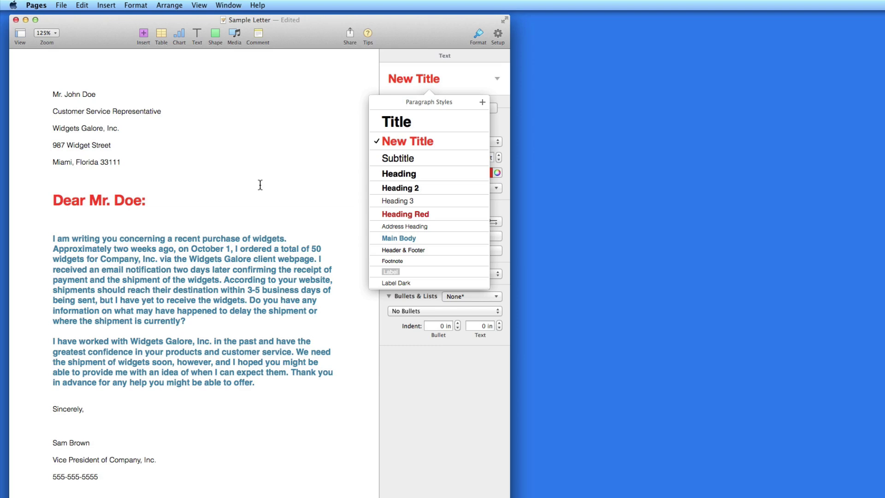
{"action": "left_click", "coordinate": [266, 183]}
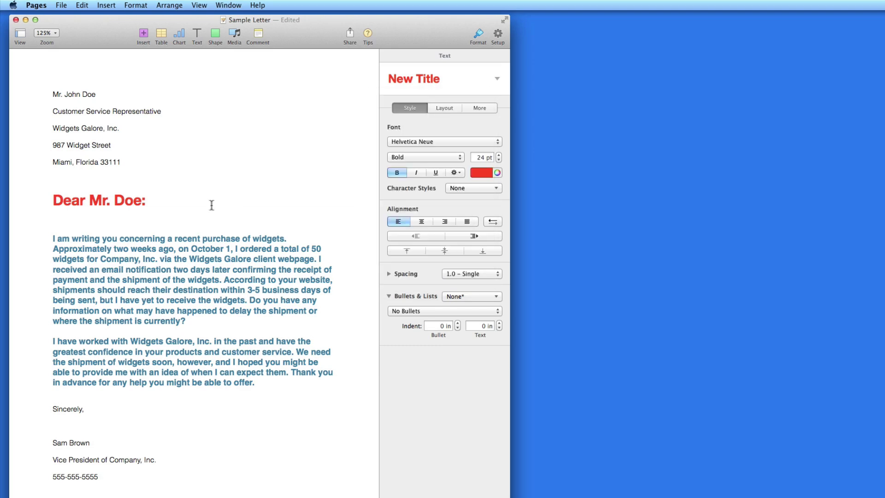
{"action": "left_click", "coordinate": [185, 202]}
Check the paragraph styles used by the first body paragraph and the address lines.
{"action": "left_click", "coordinate": [177, 259]}
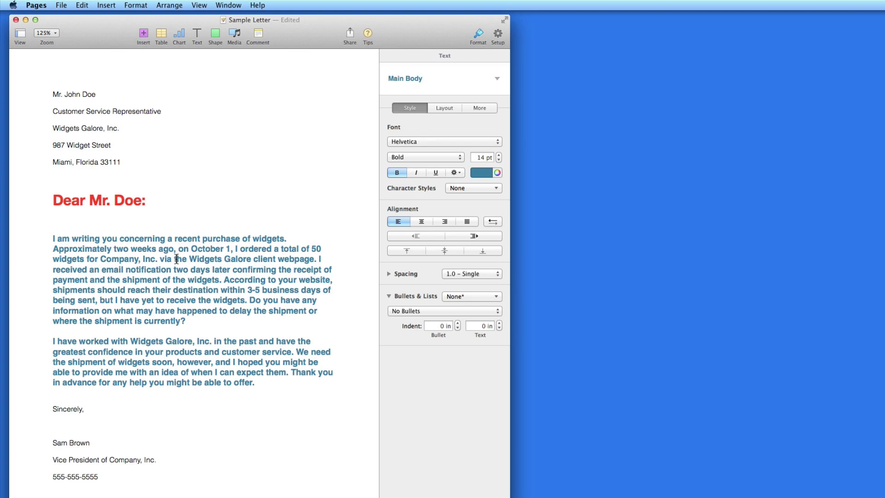
{"action": "left_click", "coordinate": [82, 457]}
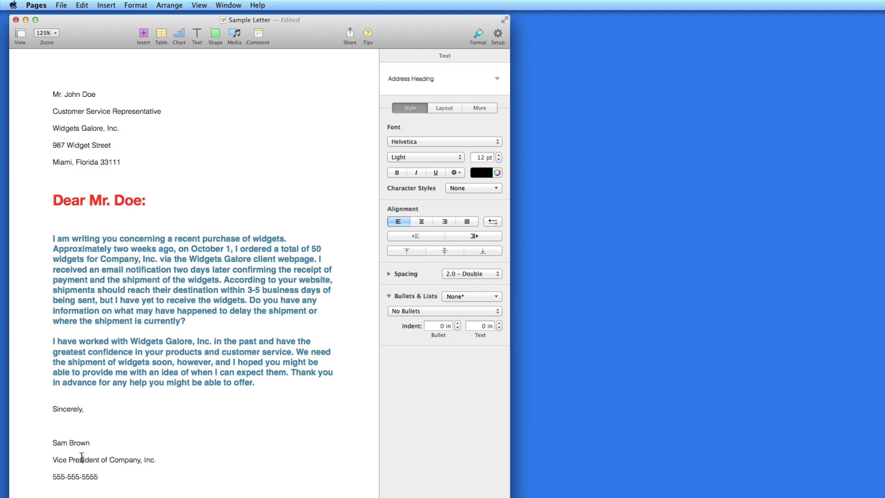
{"action": "left_click", "coordinate": [53, 96]}
Apply the bold blue Main Body style to 'Sincerely,' and to the salutation.
{"action": "left_click_drag", "start_coordinate": [88, 409], "coordinate": [41, 411]}
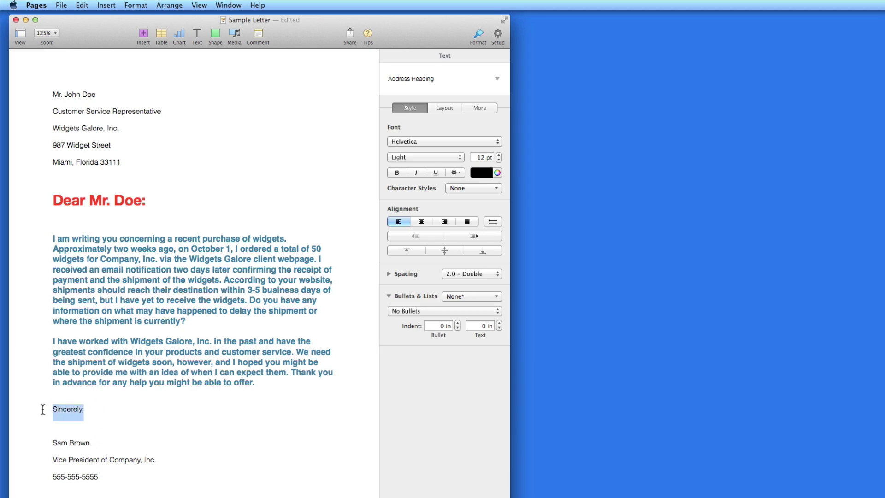
{"action": "left_click", "coordinate": [470, 79]}
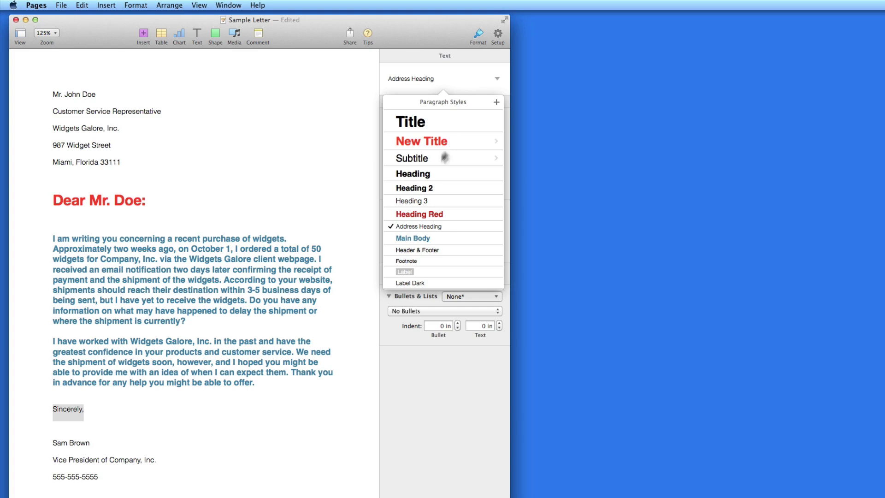
{"action": "left_click", "coordinate": [403, 236]}
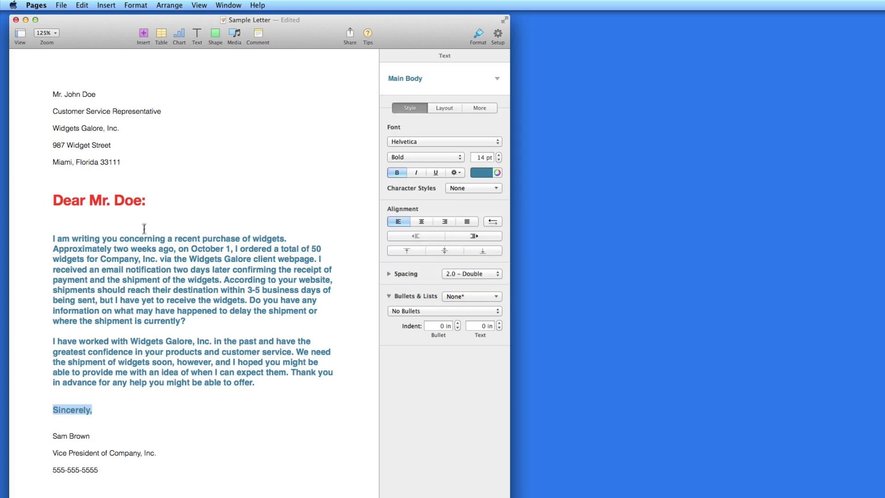
{"action": "left_click_drag", "start_coordinate": [147, 200], "coordinate": [50, 200]}
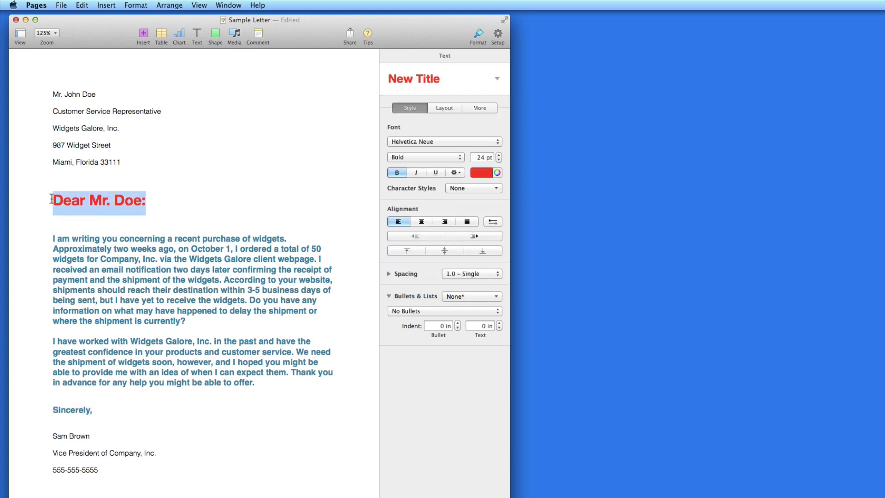
{"action": "left_click", "coordinate": [469, 74]}
{"action": "left_click", "coordinate": [404, 237]}
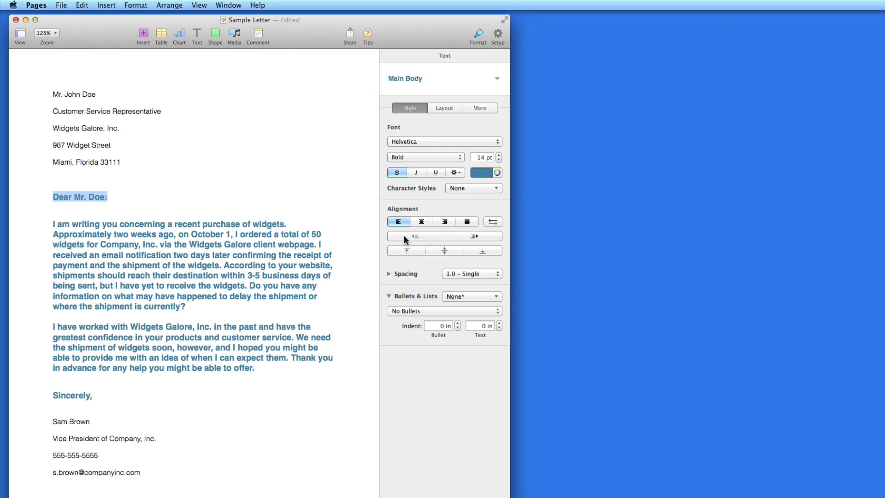